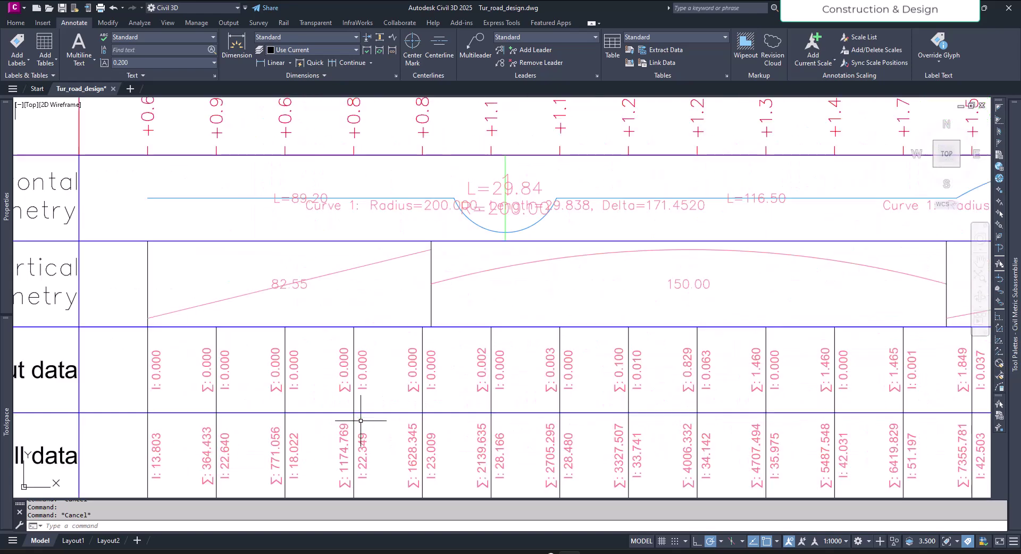
Examine the cut and fill data bands along the full length of the road's profile view.
scroll(392, 424, "up", 2)
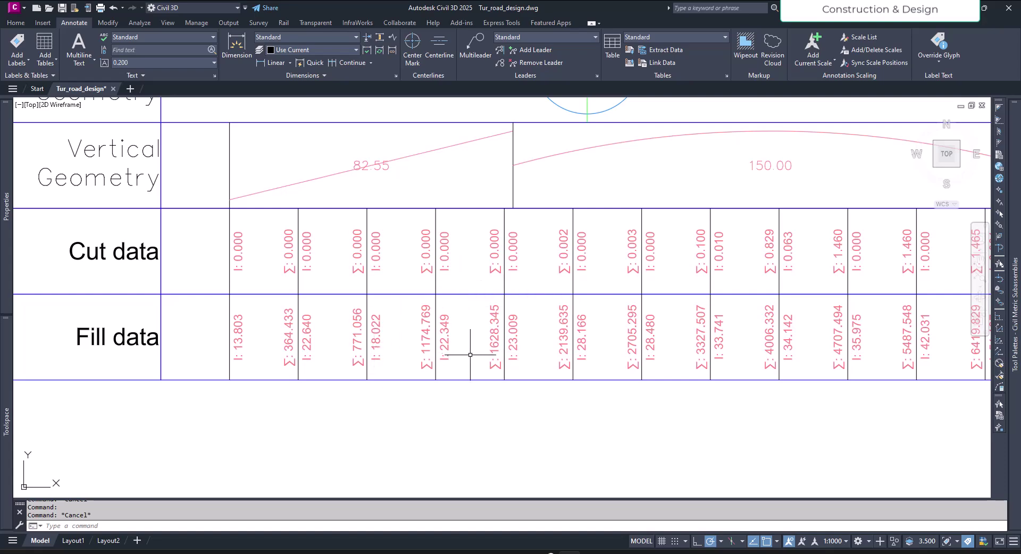
scroll(470, 356, "down", 5)
middle_click_drag(540, 406, 283, 355)
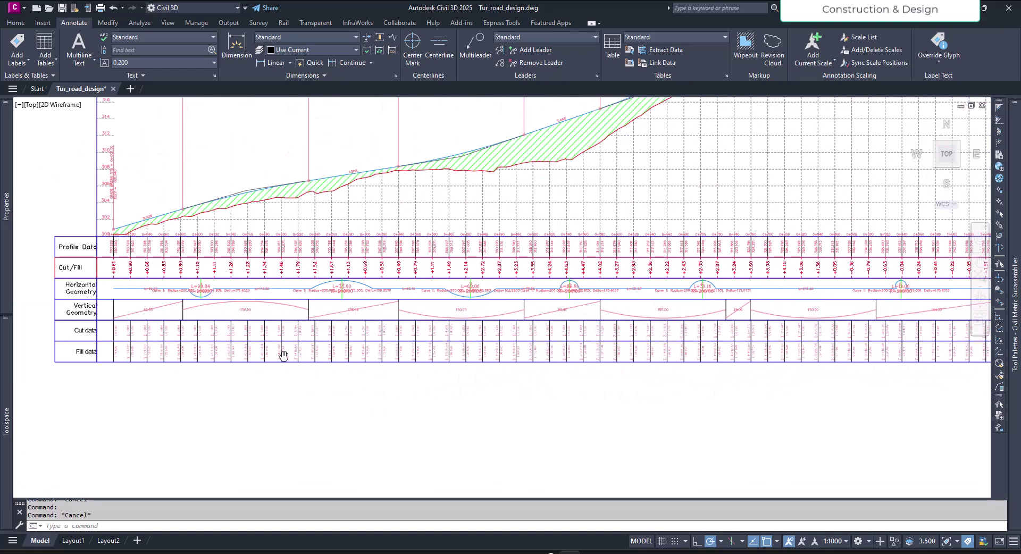
scroll(511, 347, "up", 6)
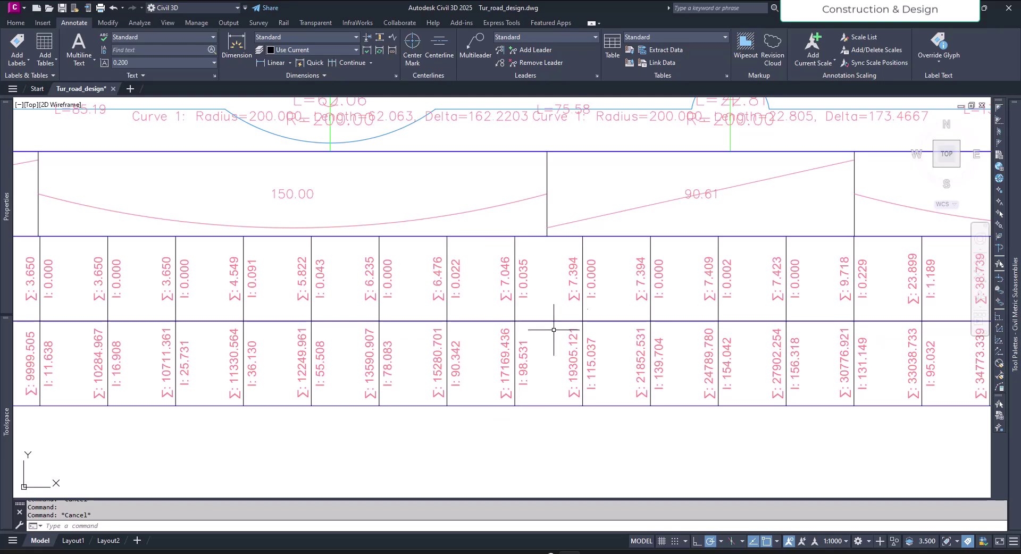
scroll(554, 329, "down", 8)
scroll(599, 319, "up", 4)
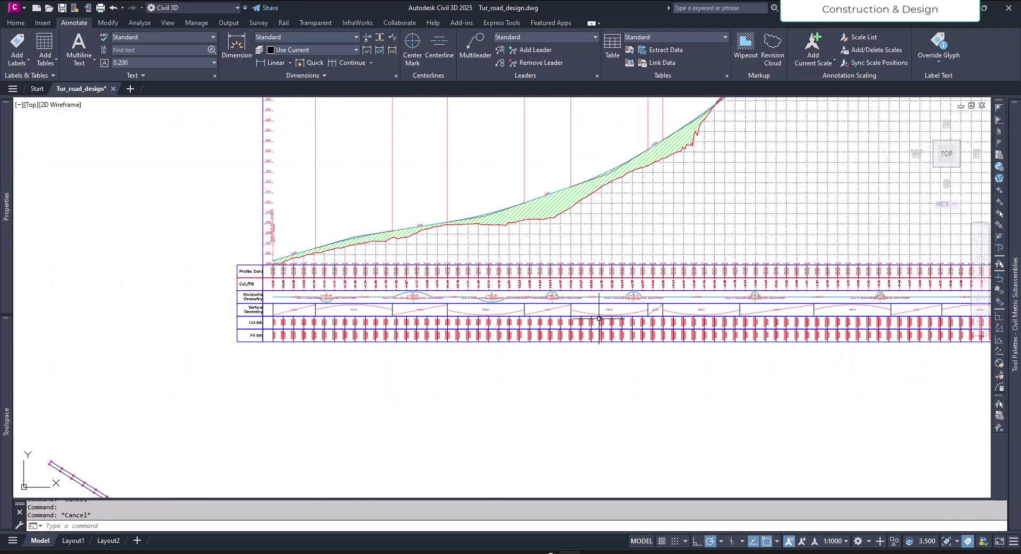
middle_click_drag(655, 334, 262, 351)
middle_click_drag(481, 329, 477, 329)
scroll(729, 342, "down", 5)
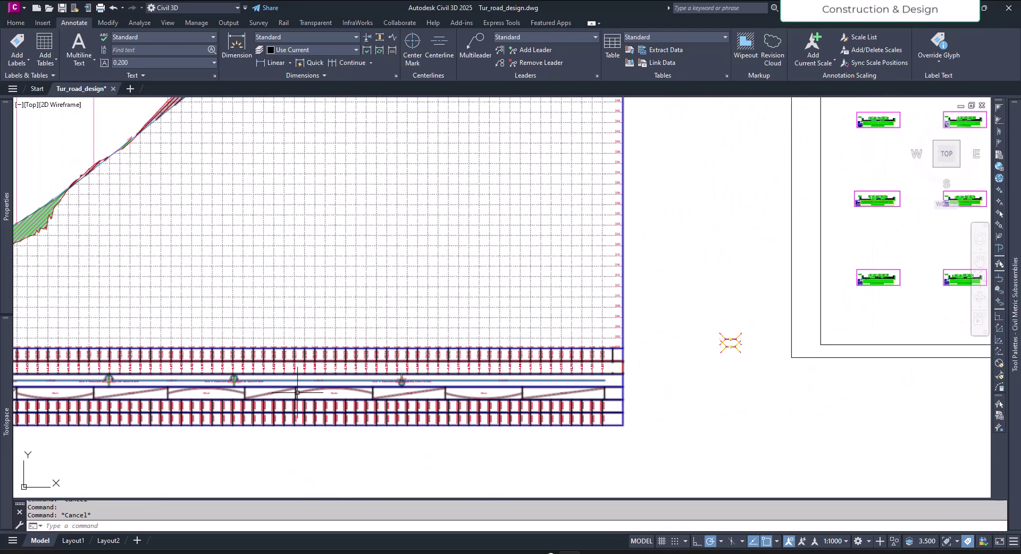
Examine the section view at CH 0+000.00, including its labels and its offset and elevation bands.
scroll(452, 373, "up", 5)
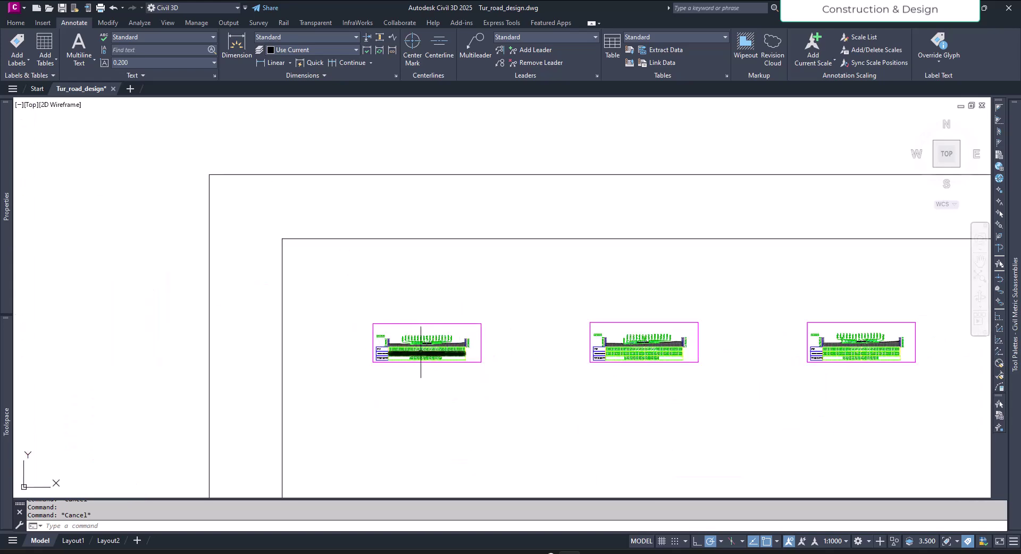
scroll(426, 353, "up", 5)
scroll(383, 372, "down", 5)
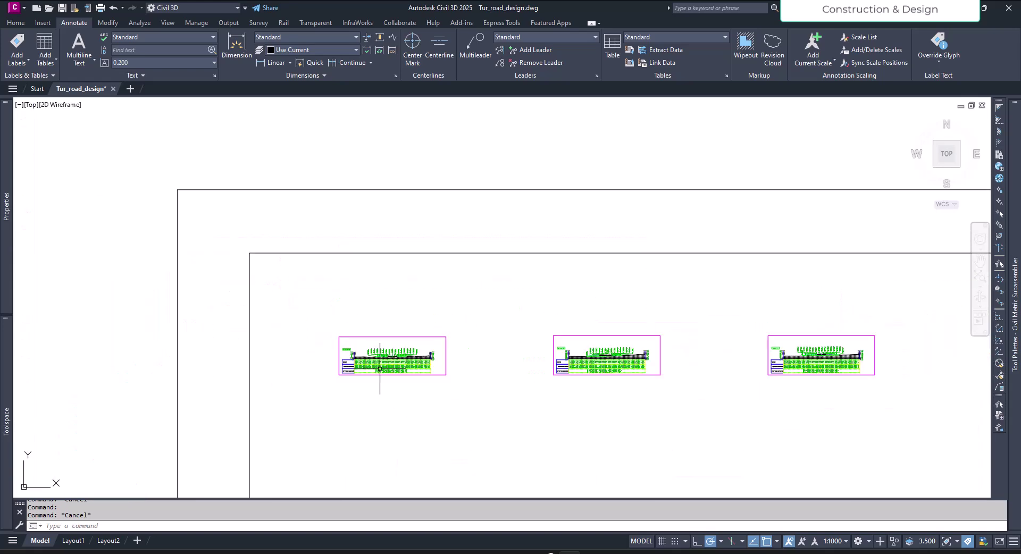
scroll(347, 362, "up", 6)
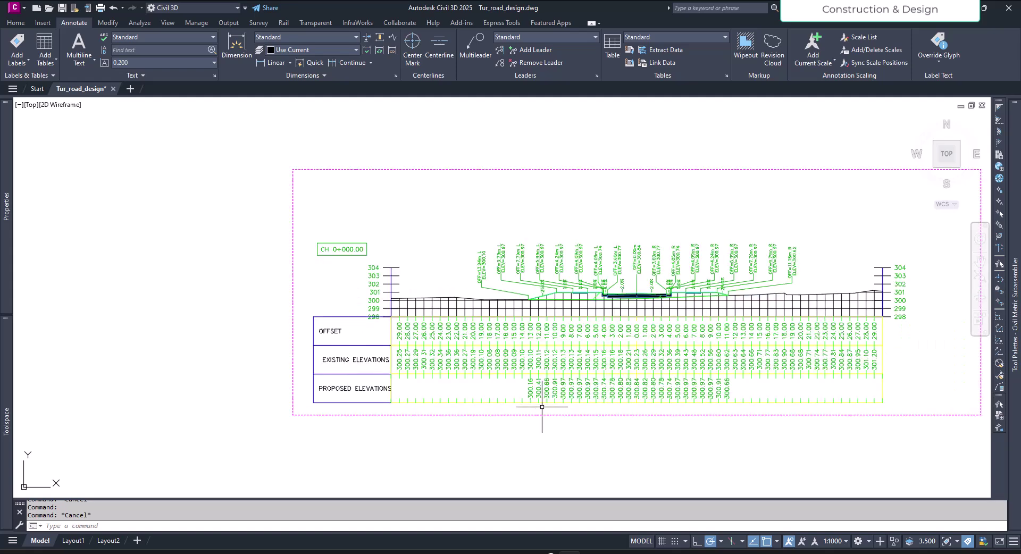
middle_click_drag(490, 394, 350, 393)
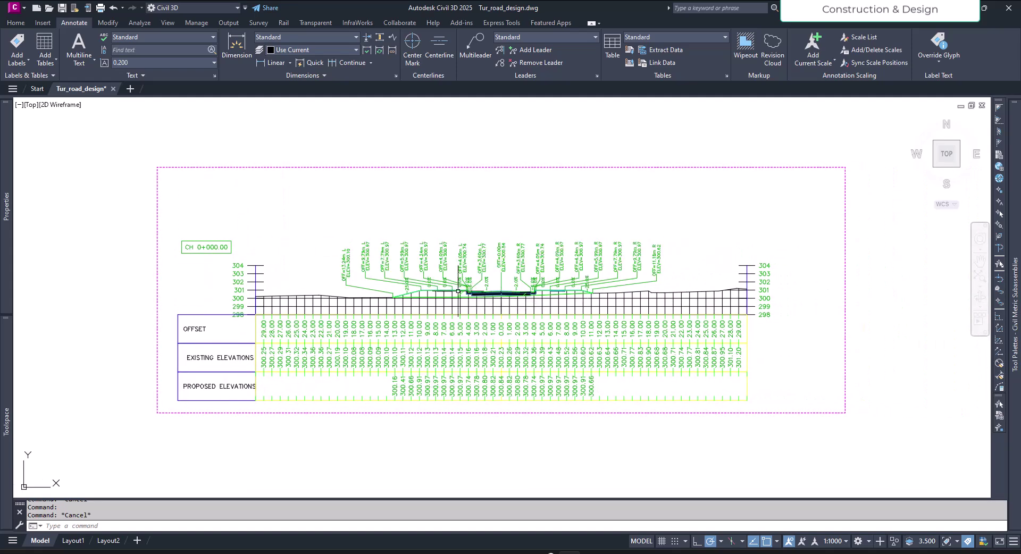
scroll(459, 291, "up", 7)
scroll(487, 331, "down", 10)
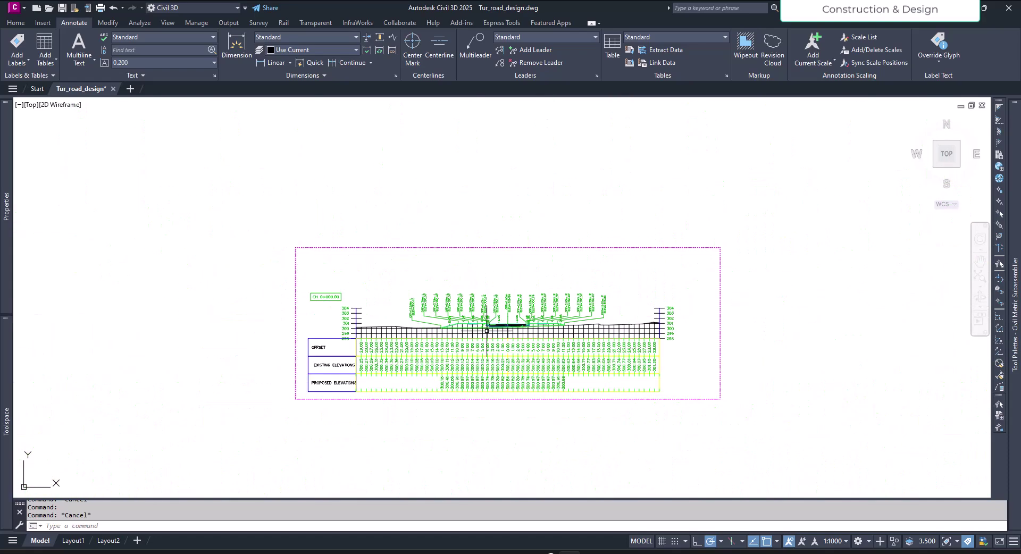
scroll(581, 374, "up", 2)
Open the section view properties of the cross section at CH 0+000.00.
left_click_drag(658, 249, 643, 215)
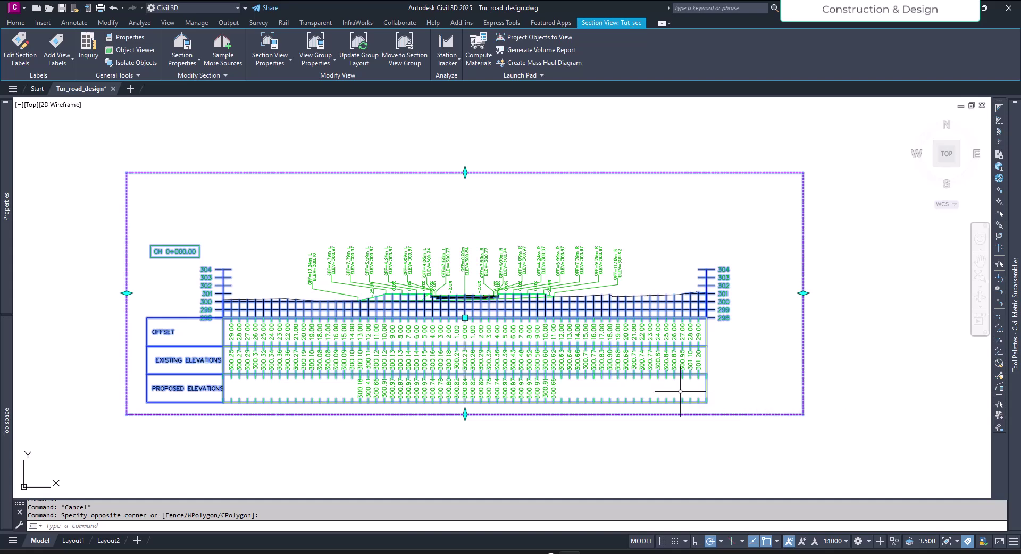
key("Escape")
left_click(608, 234)
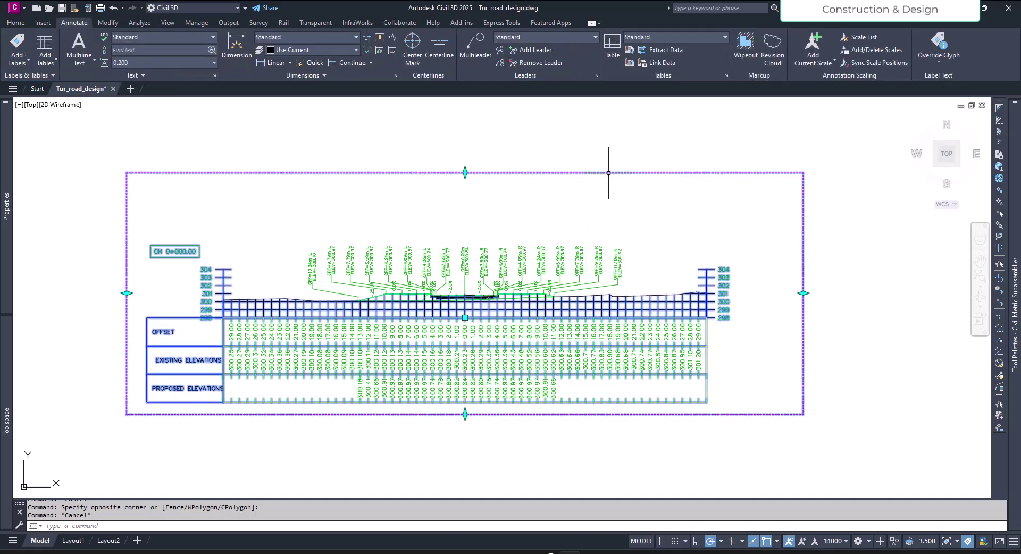
scroll(437, 341, "down", 4)
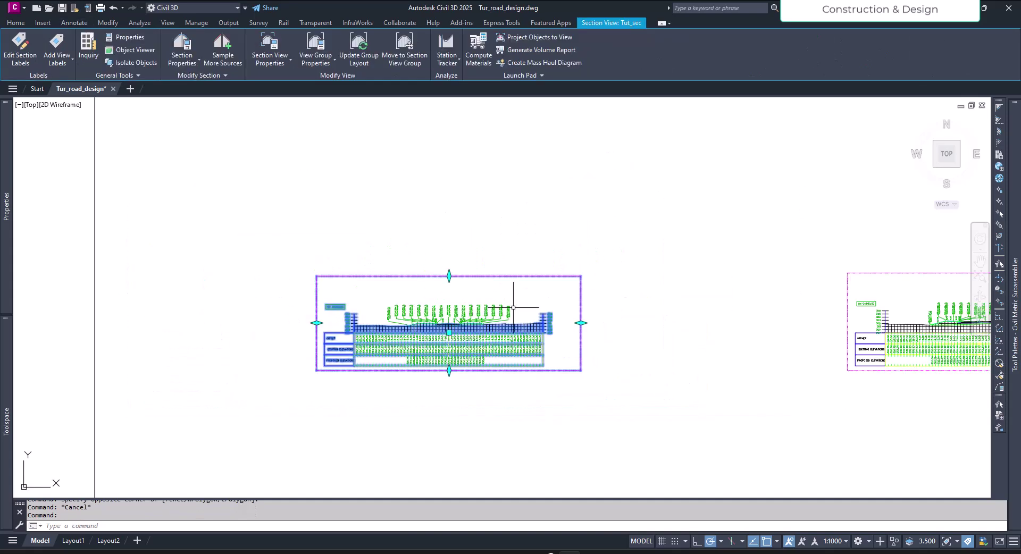
scroll(513, 308, "up", 4)
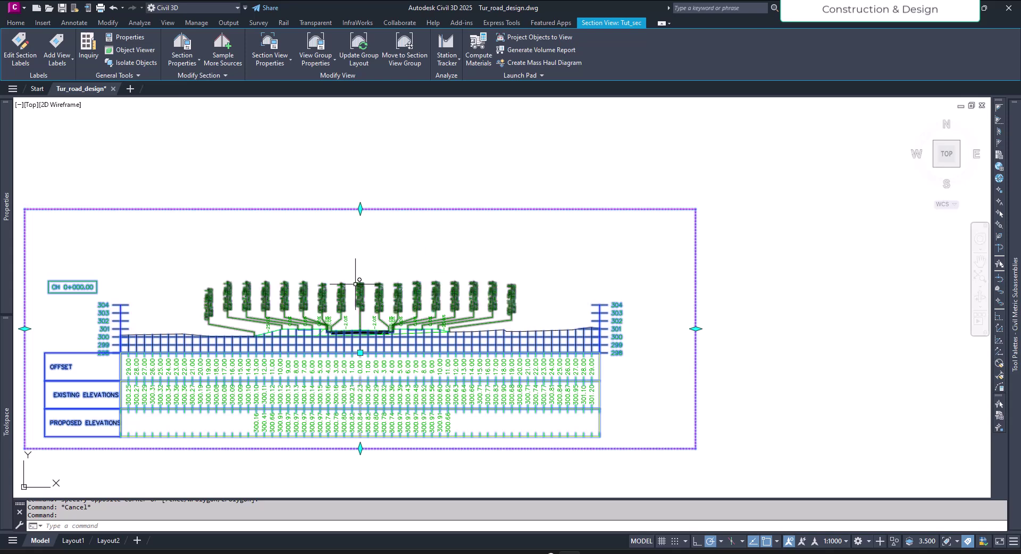
scroll(451, 355, "down", 5)
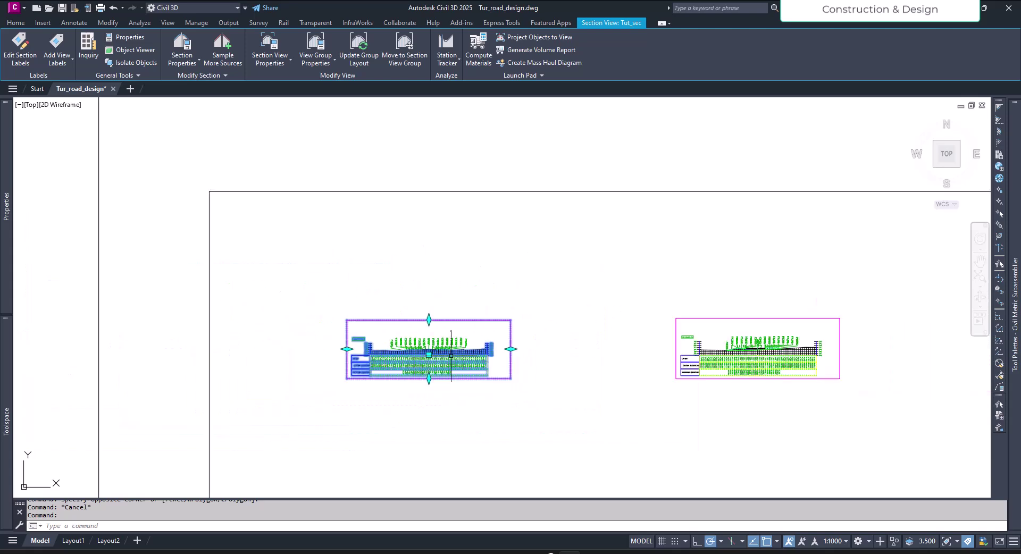
scroll(540, 306, "down", 5)
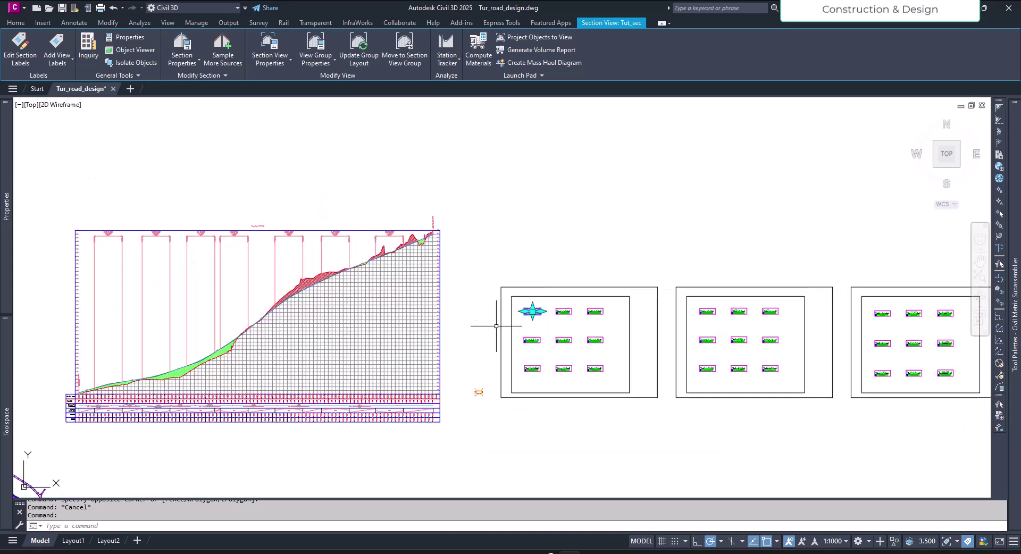
scroll(535, 310, "up", 10)
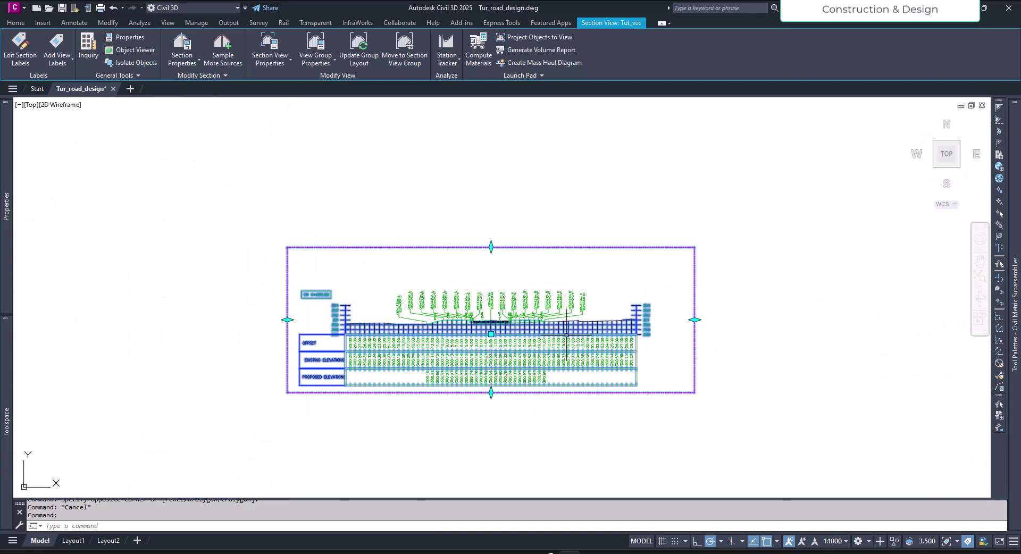
middle_click_drag(593, 312, 502, 312)
scroll(502, 312, "up", 2)
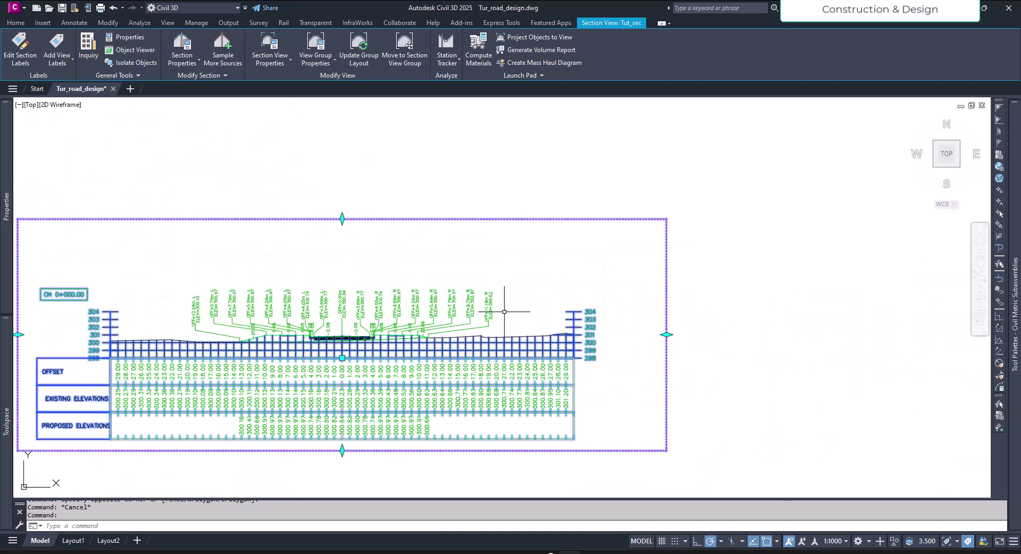
left_click(271, 49)
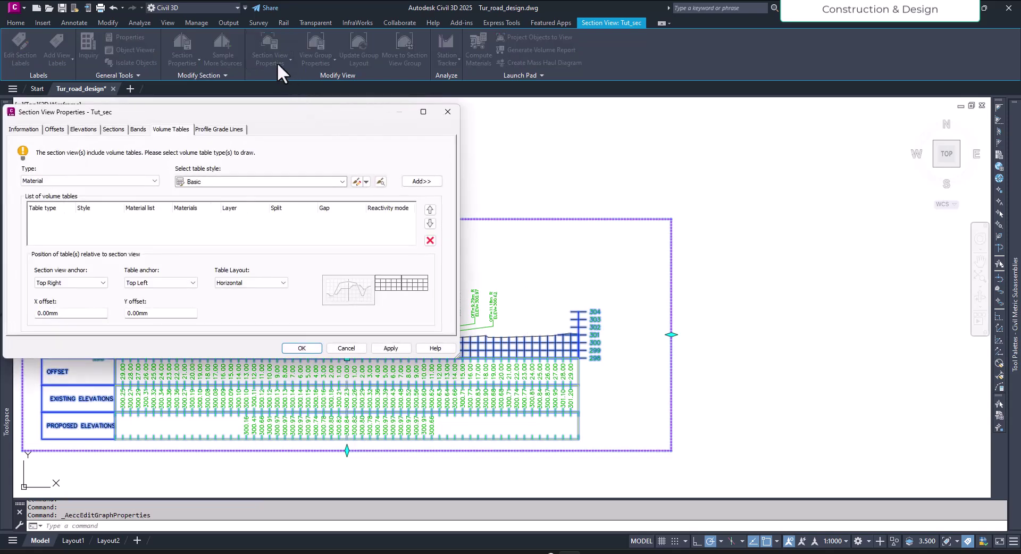
left_click_drag(290, 127, 481, 181)
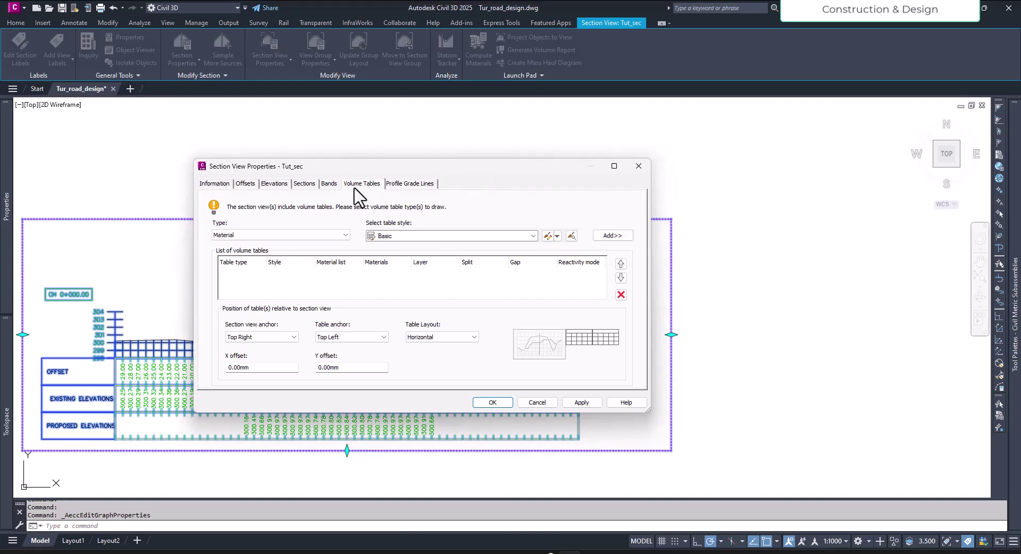
Add a Material volume table in the Basic style to the section view, covering Ground Removed and Ground Fill.
left_click(276, 238)
left_click(276, 235)
left_click(276, 235)
left_click(277, 243)
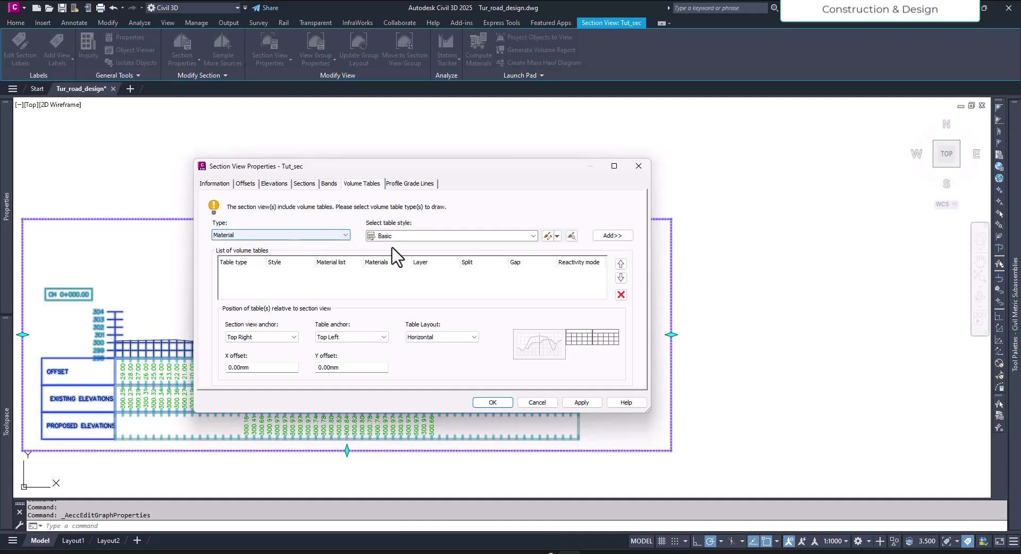
left_click(617, 239)
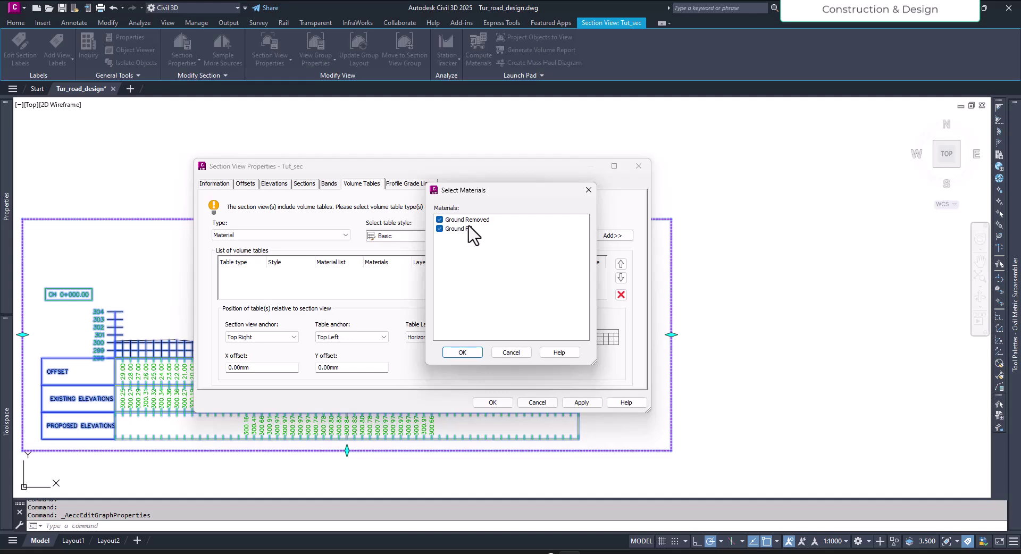
left_click(461, 352)
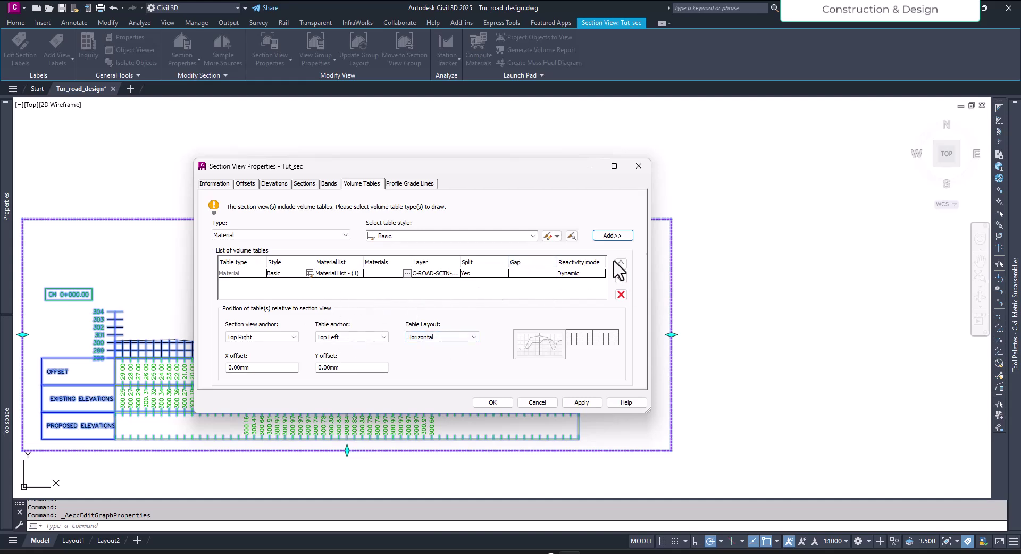
left_click(502, 402)
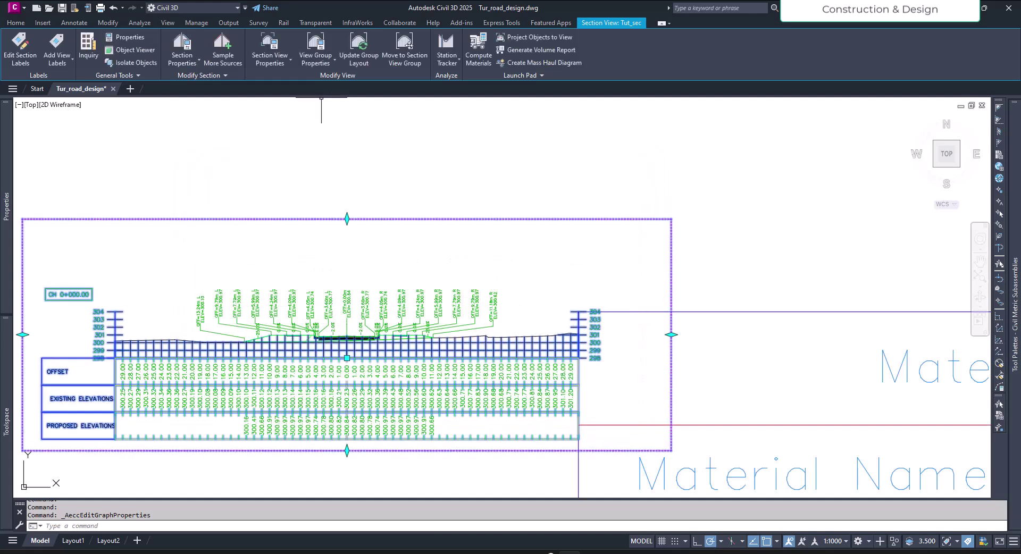
Examine the new material volume table's size and placement relative to the neighbouring section views.
scroll(478, 229, "down", 5)
scroll(520, 262, "up", 3)
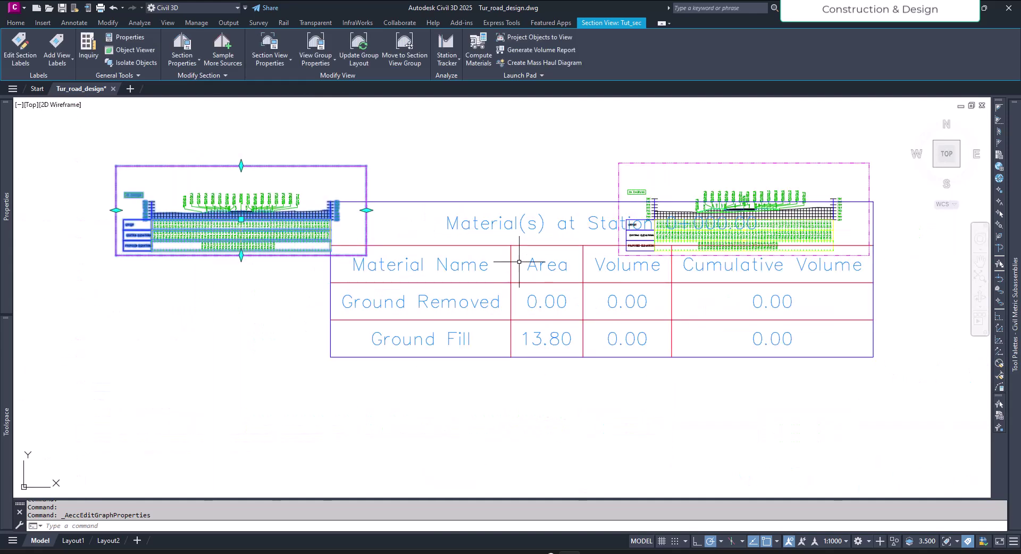
key("Escape")
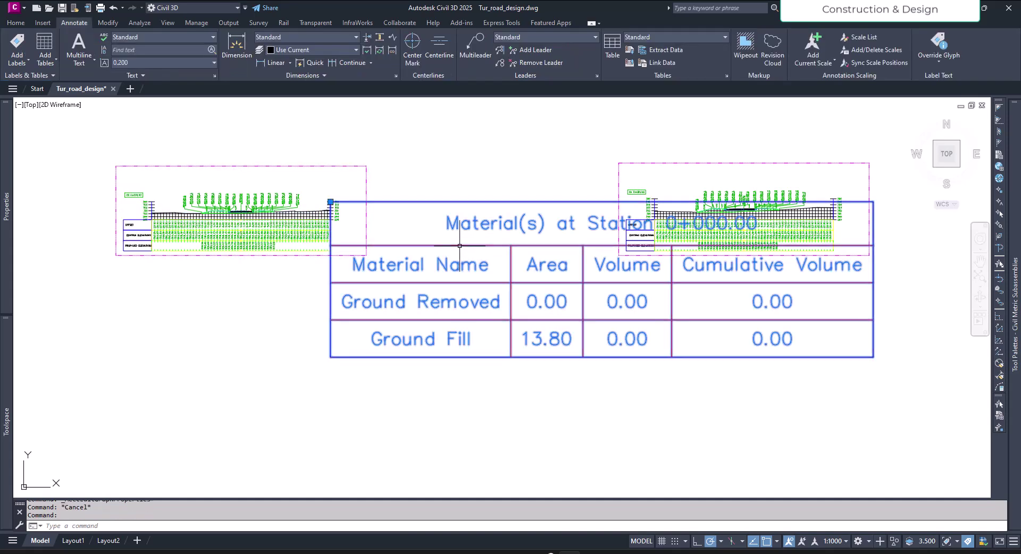
left_click(410, 302)
scroll(474, 434, "down", 3)
scroll(453, 385, "up", 1)
scroll(454, 385, "up", 2)
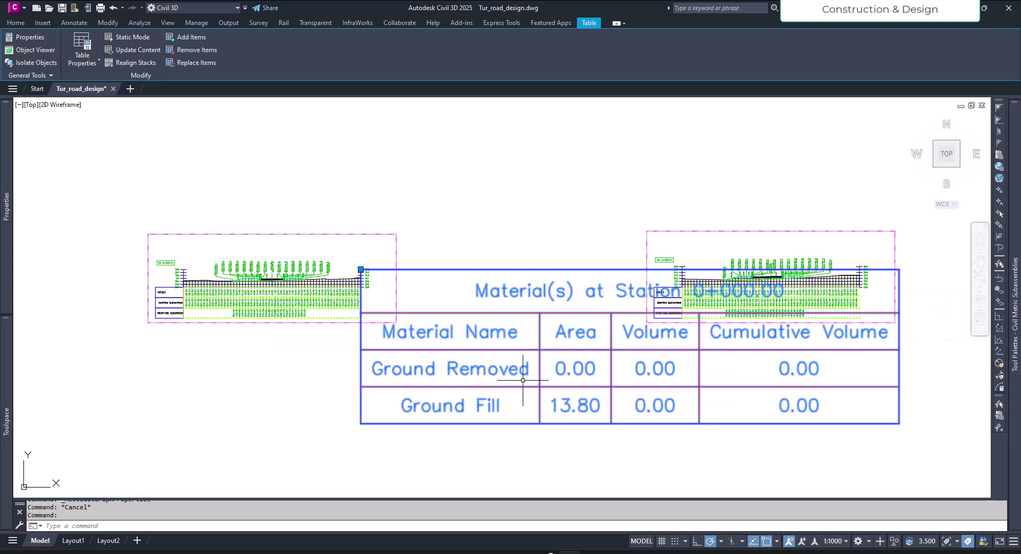
key("Escape")
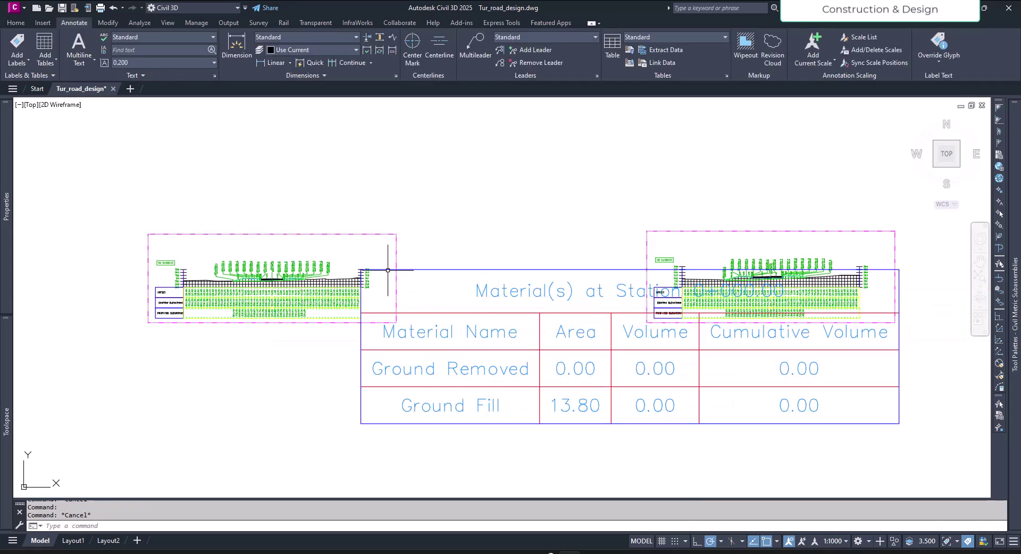
Create a copy of the Basic table style from the material volume table's properties.
left_click(454, 269)
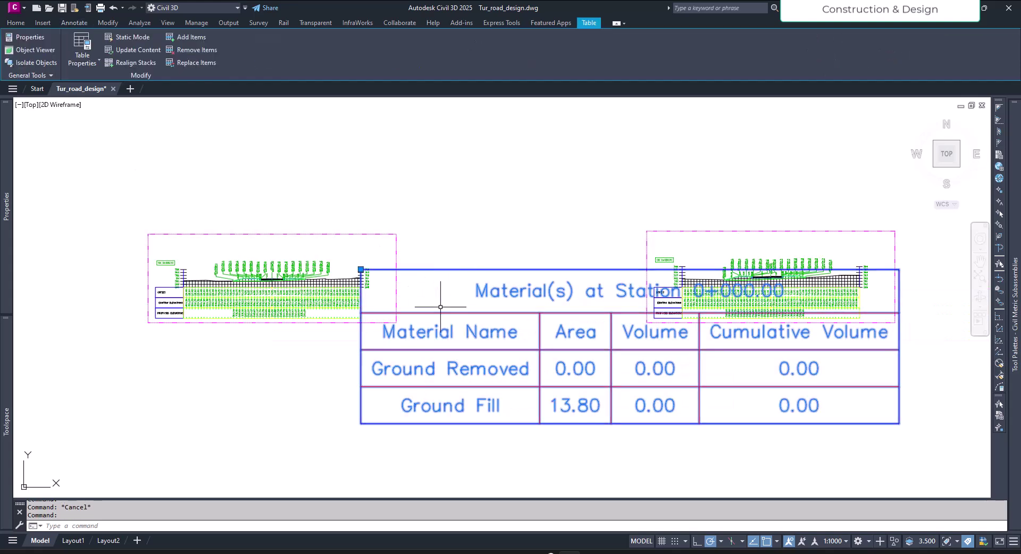
left_click(86, 45)
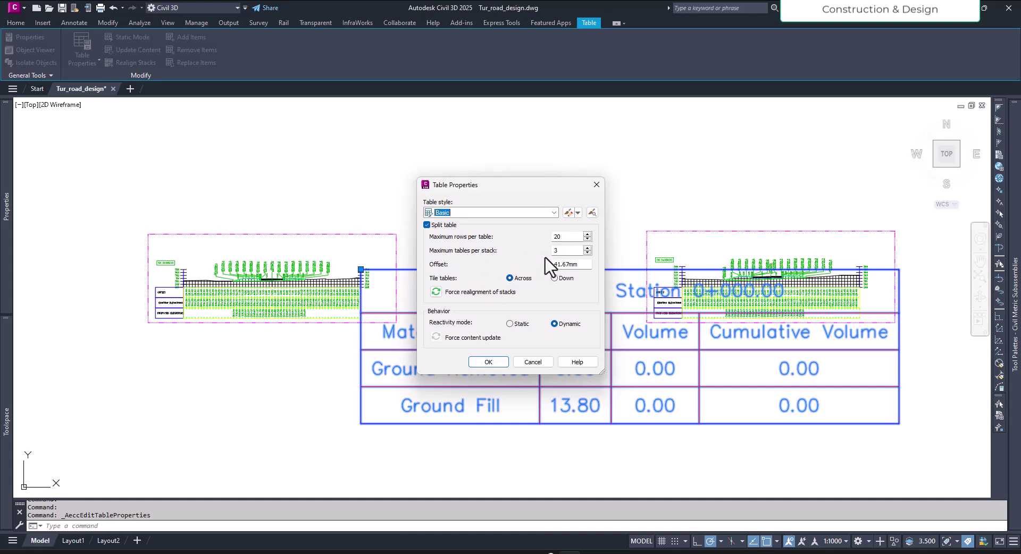
left_click(578, 266)
left_click(518, 213)
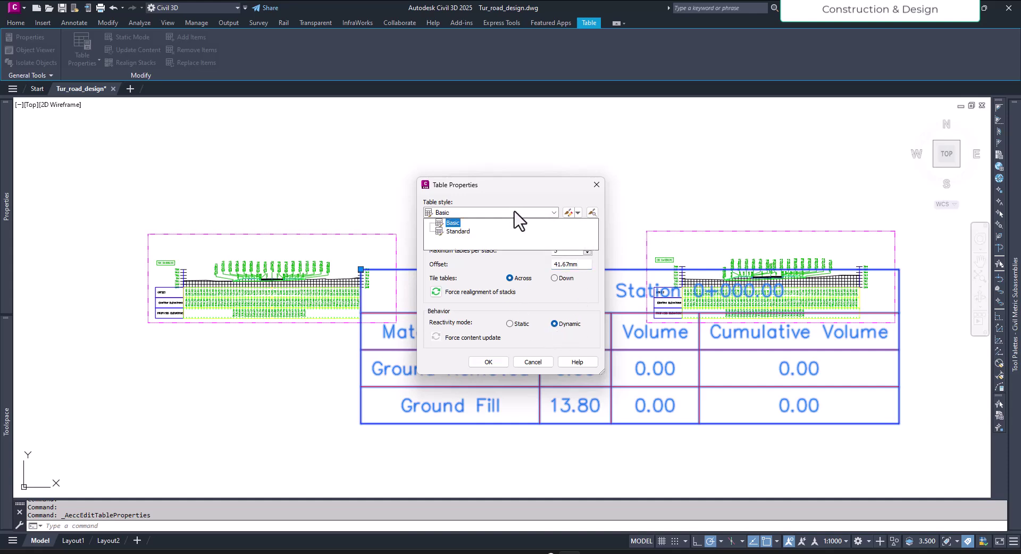
left_click(520, 221)
left_click(579, 213)
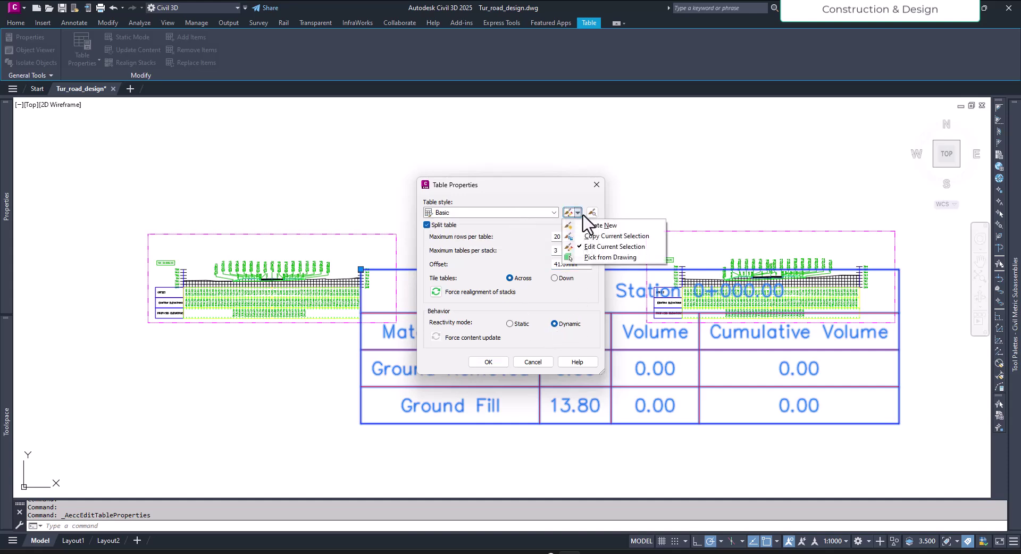
left_click(601, 237)
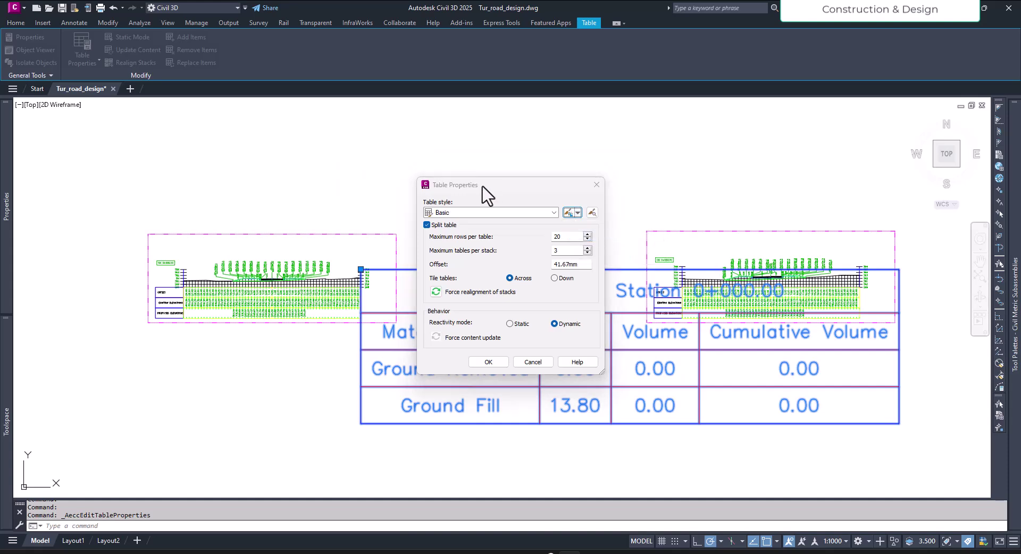
Name the copied table style Tut_Mat_table and open its data properties.
left_click(355, 174)
left_click_drag(396, 202, 346, 201)
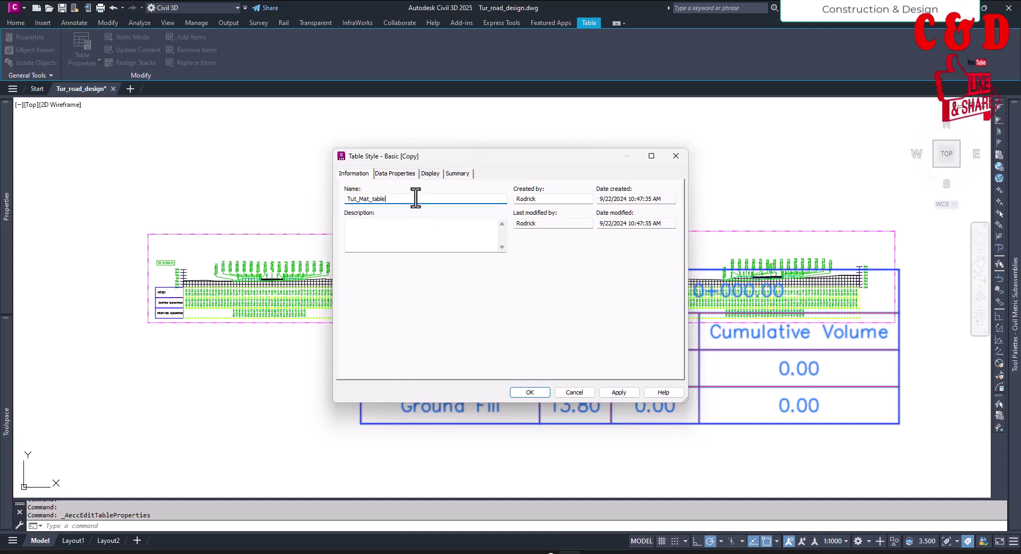
left_click(395, 175)
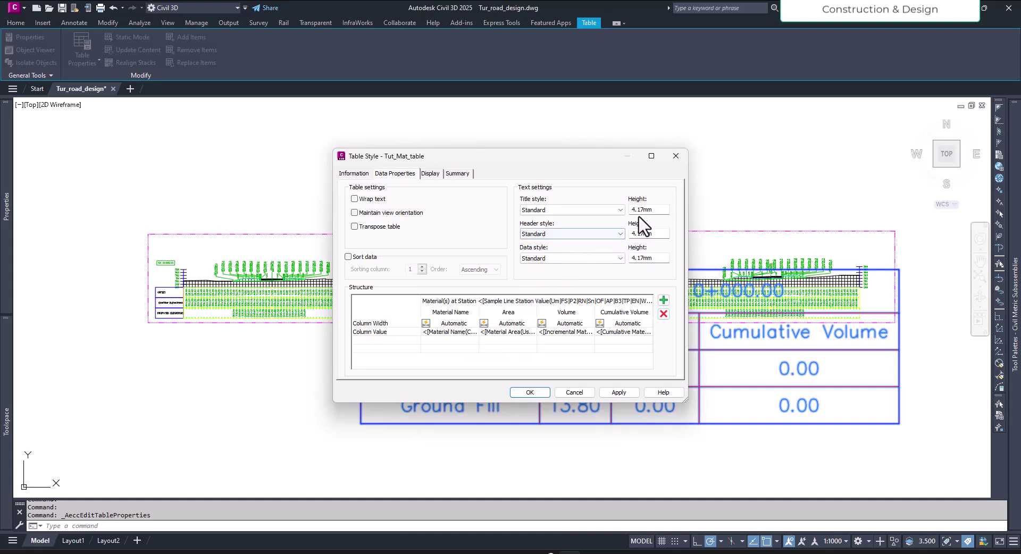
Set the title, header and data text heights of the Tut_Mat_table style to 1.00 mm.
left_click(654, 211)
double_click(656, 210)
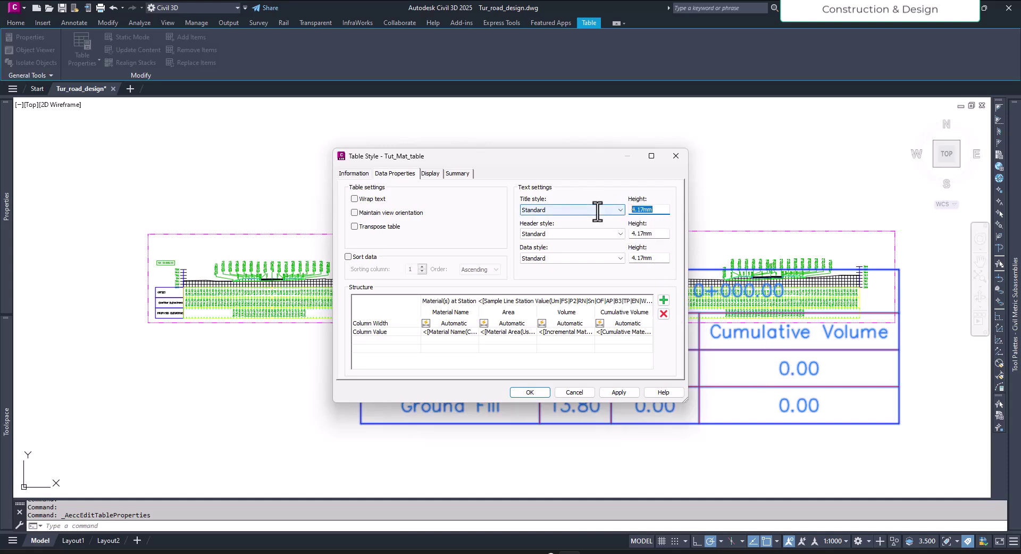
type("1")
double_click(656, 234)
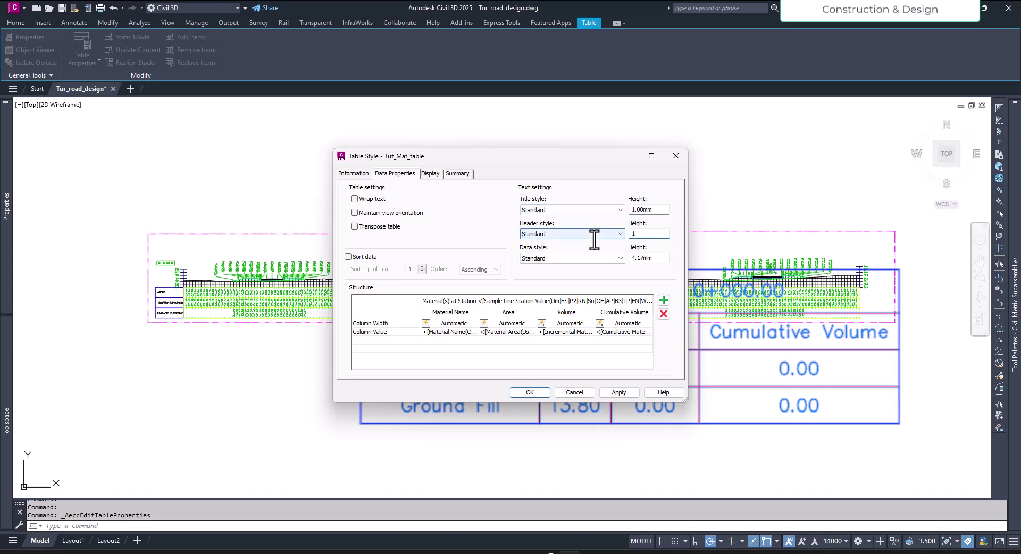
double_click(662, 259)
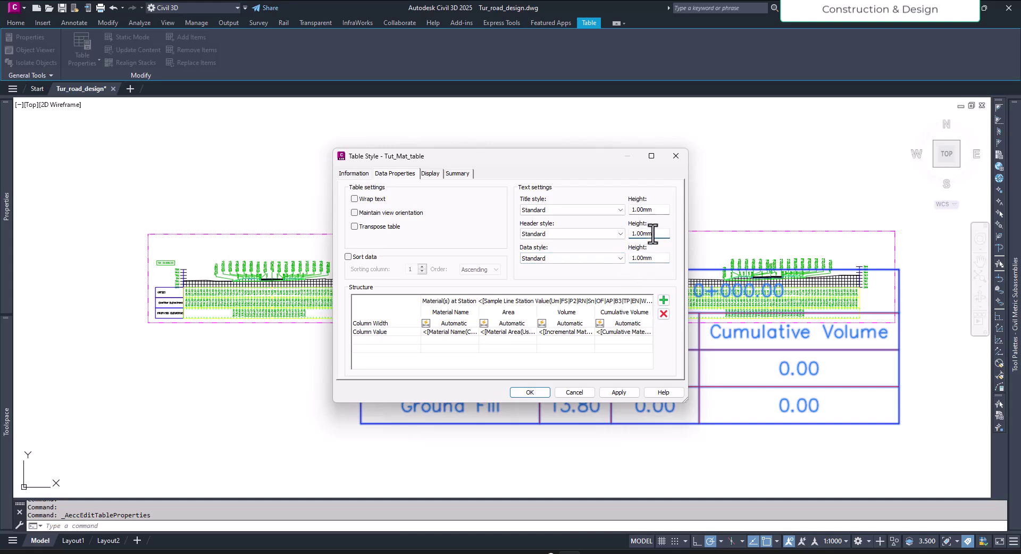
left_click_drag(539, 168, 254, 59)
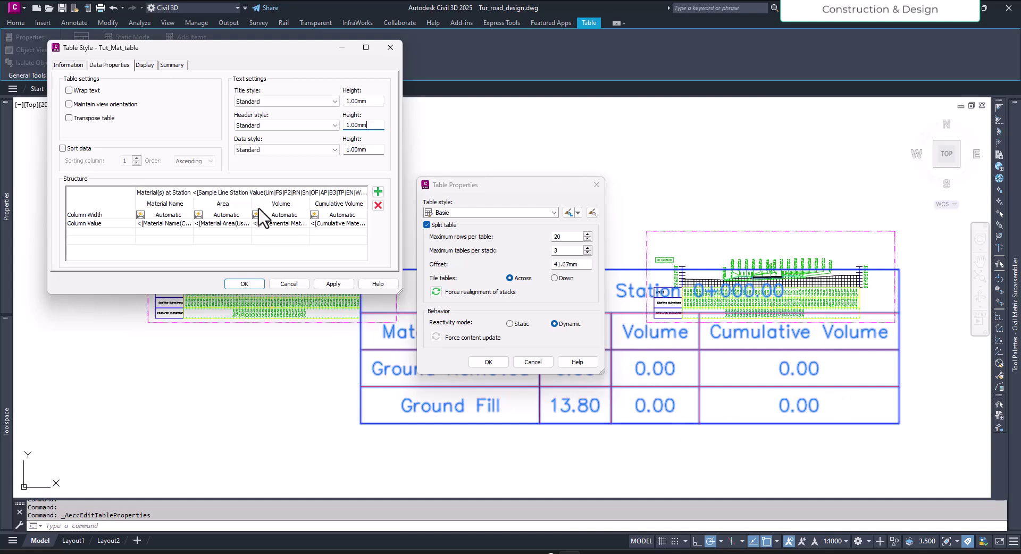
Review the style's component display settings and apply the Tut_Mat_table style to the material volume table.
left_click(144, 65)
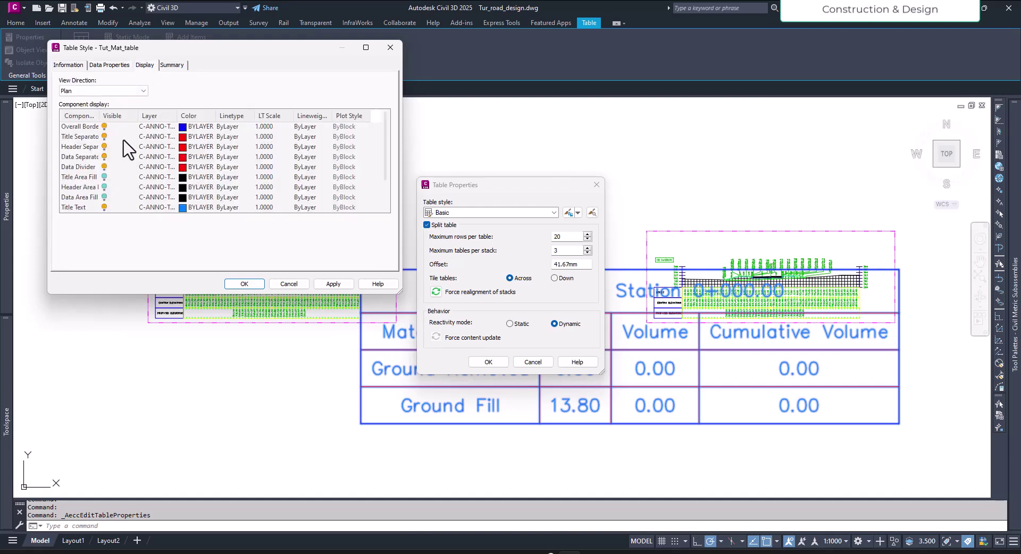
left_click(110, 65)
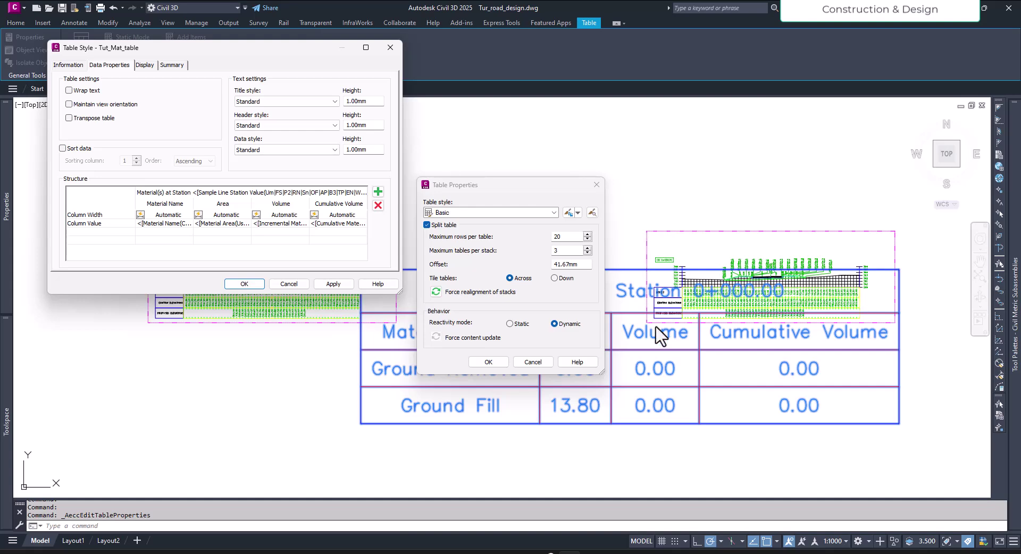
left_click(244, 283)
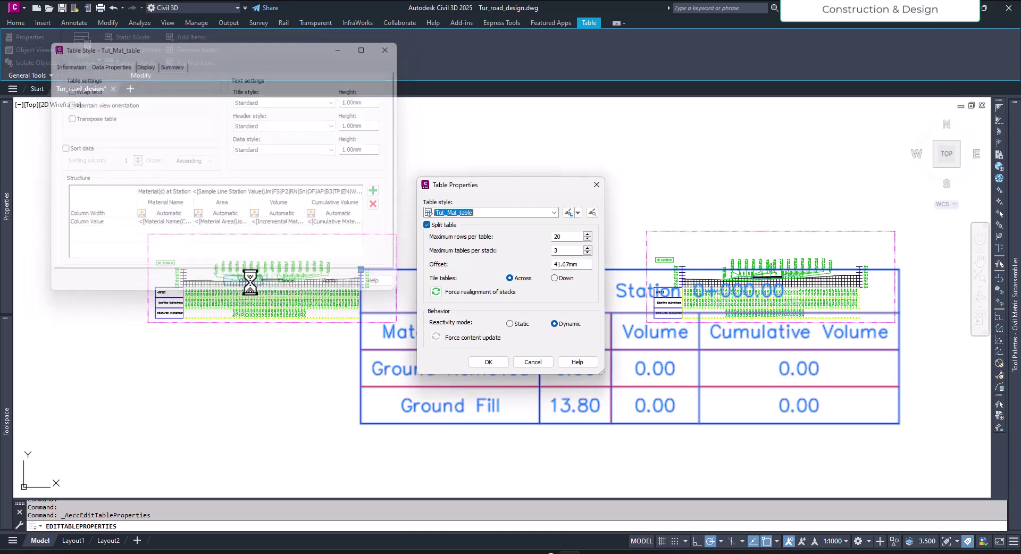
left_click(488, 361)
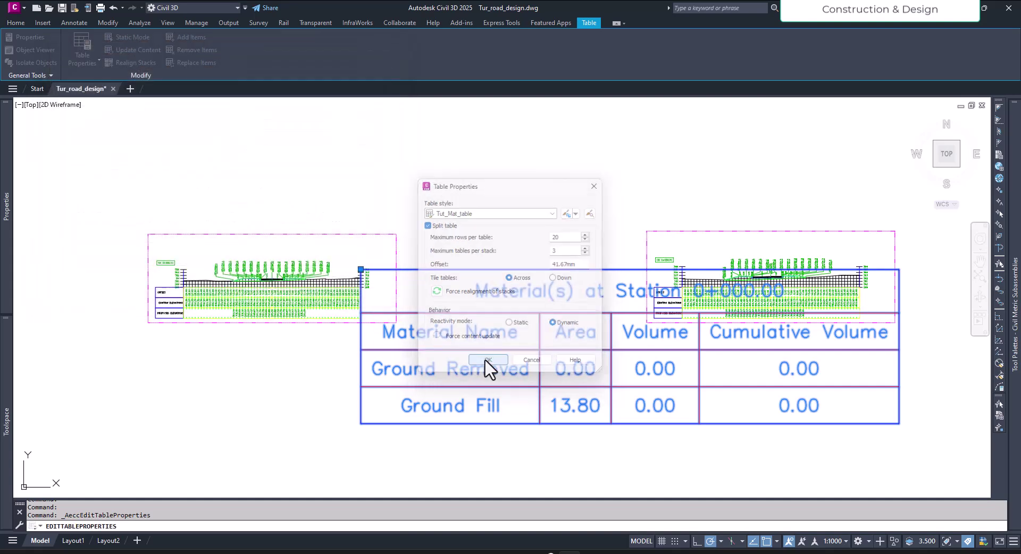
Examine the restyled material volume table's size and overlap with the neighbouring section view.
scroll(433, 305, "up", 6)
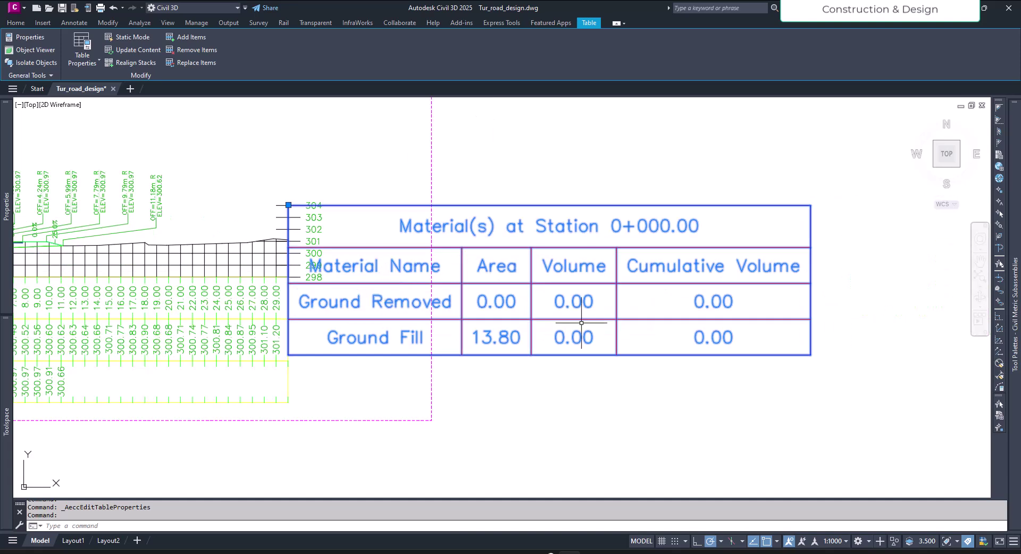
scroll(703, 349, "down", 2)
key("Escape")
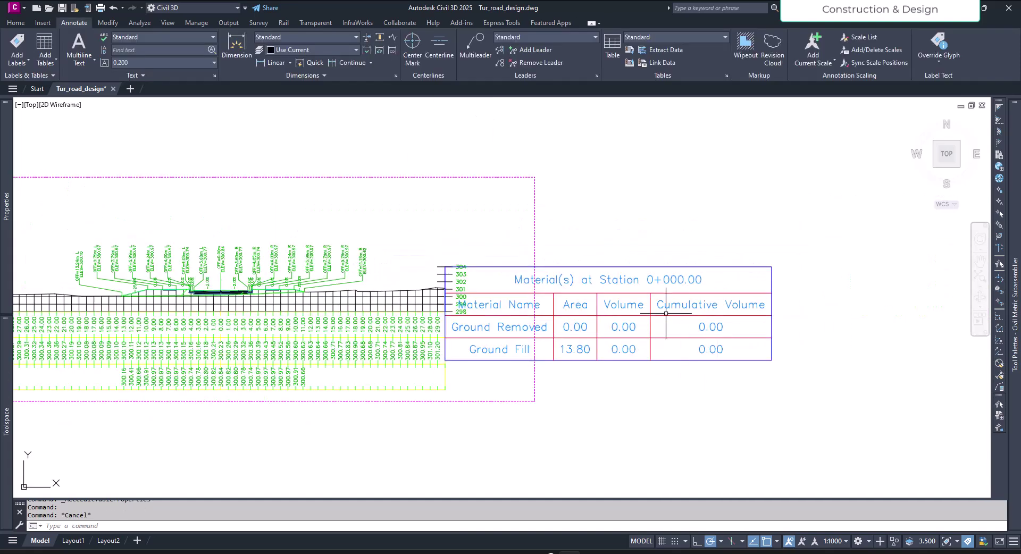
scroll(588, 350, "up", 2)
scroll(639, 375, "down", 5)
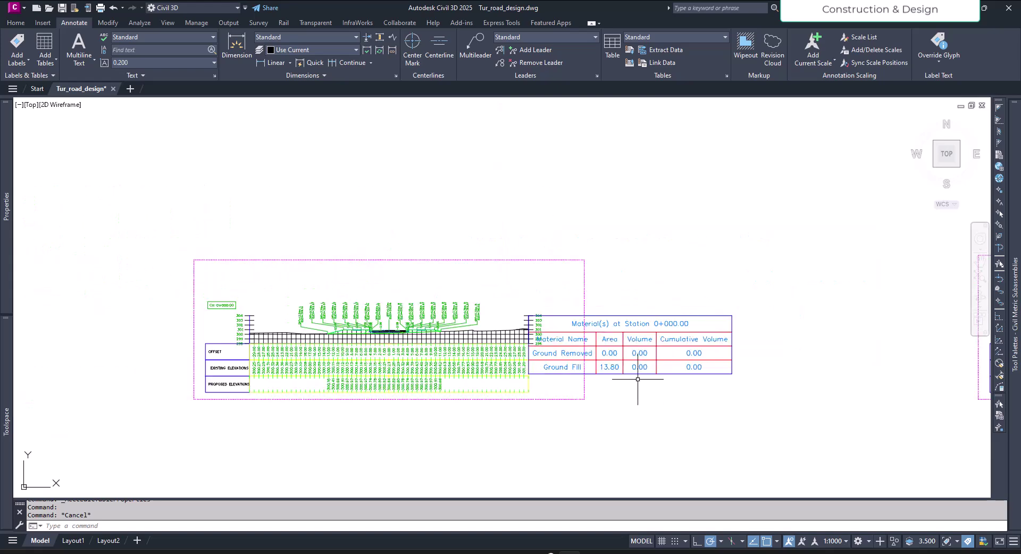
scroll(592, 394, "up", 3)
key("Escape")
Reopen the material volume table's style and set its title and header text heights to 0.50 mm.
left_click(661, 271)
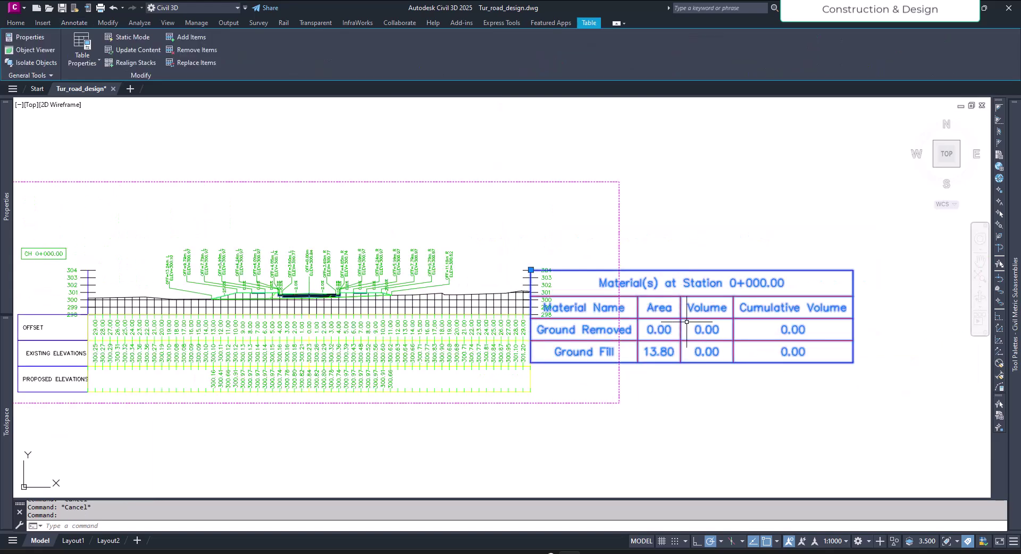
scroll(509, 334, "up", 4)
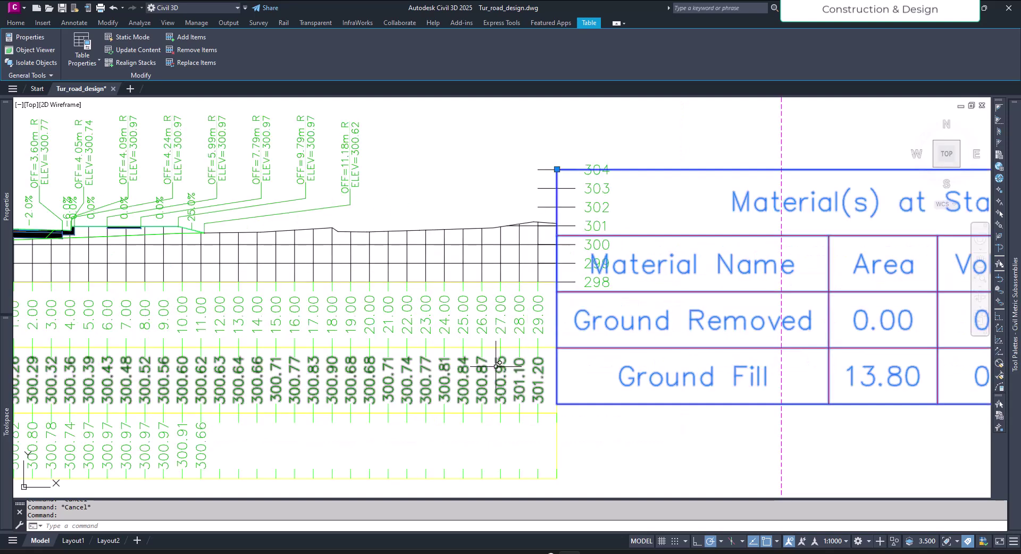
scroll(497, 367, "down", 4)
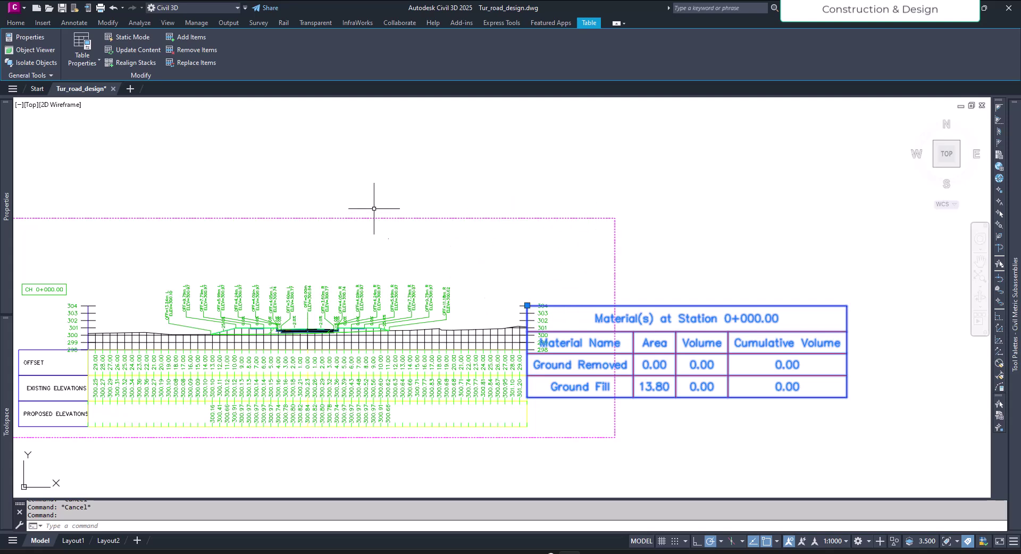
left_click(92, 63)
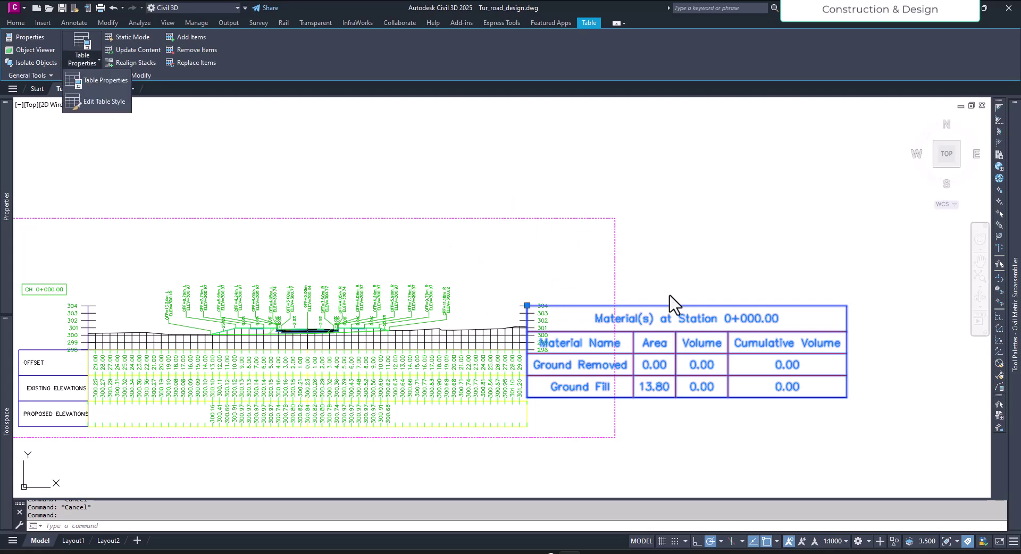
left_click(85, 89)
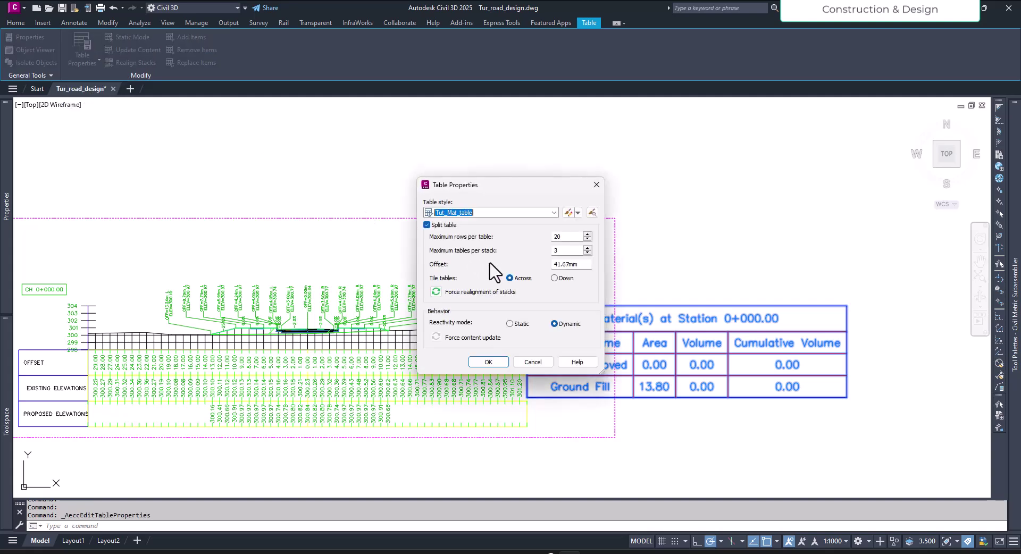
left_click(568, 212)
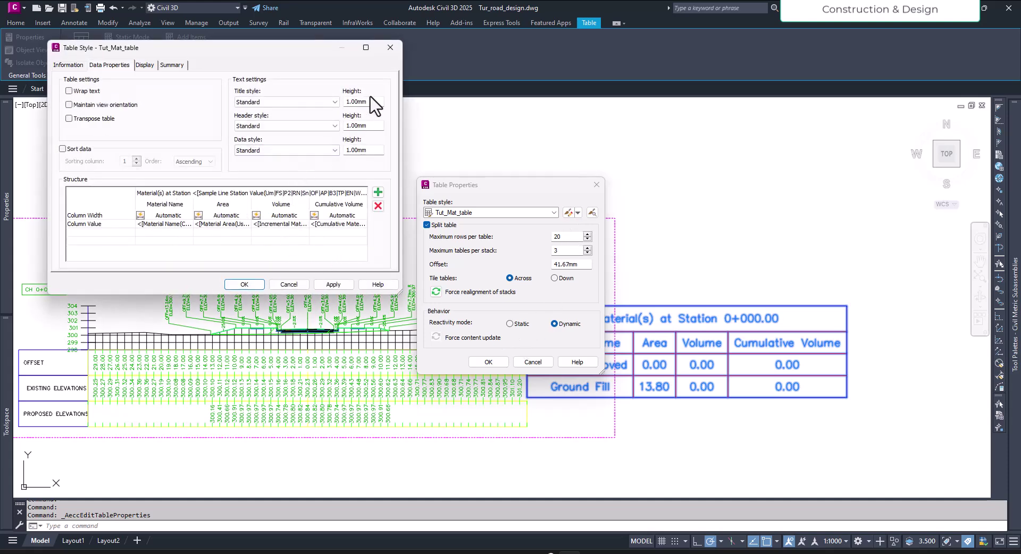
left_click_drag(370, 102, 341, 104)
left_click_drag(376, 127, 299, 151)
key("Return")
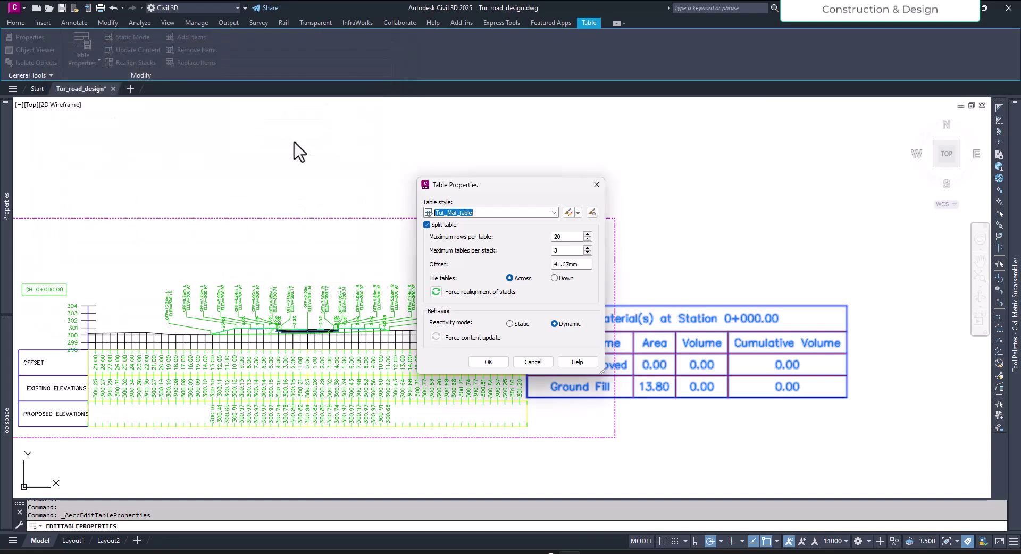
Set the style's data text height to 0.5 mm and apply the changes to the volume table.
left_click(568, 212)
left_click_drag(376, 151, 331, 152)
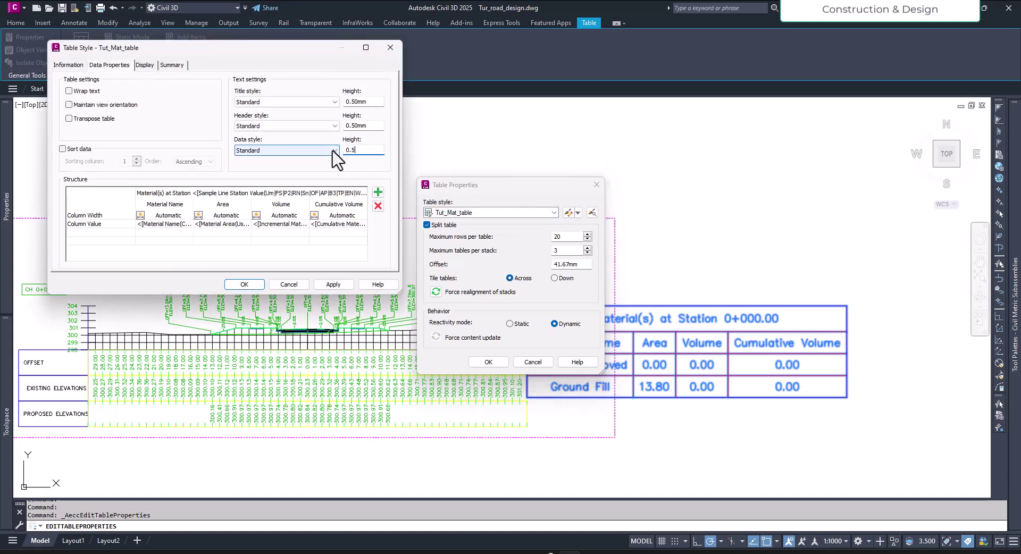
key("Return")
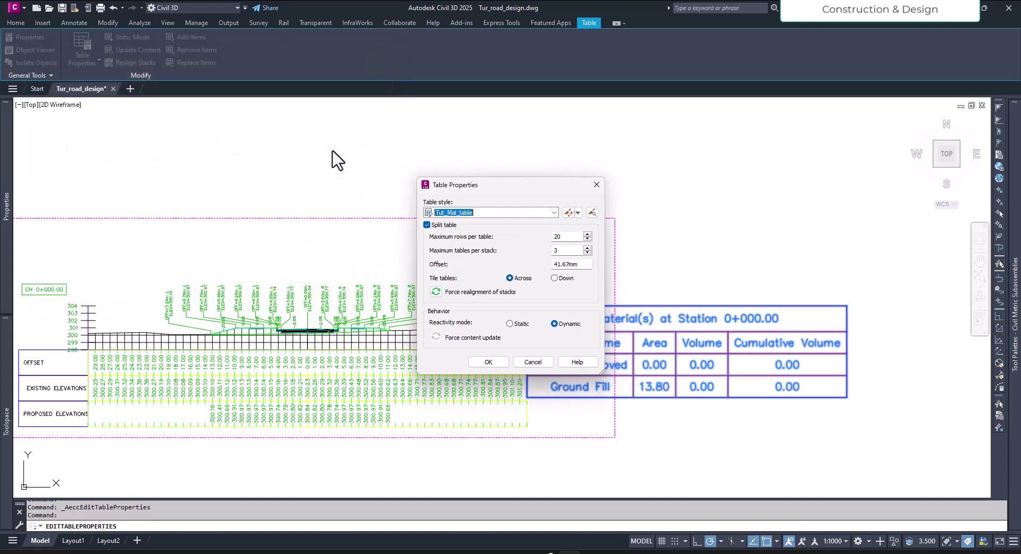
left_click(492, 361)
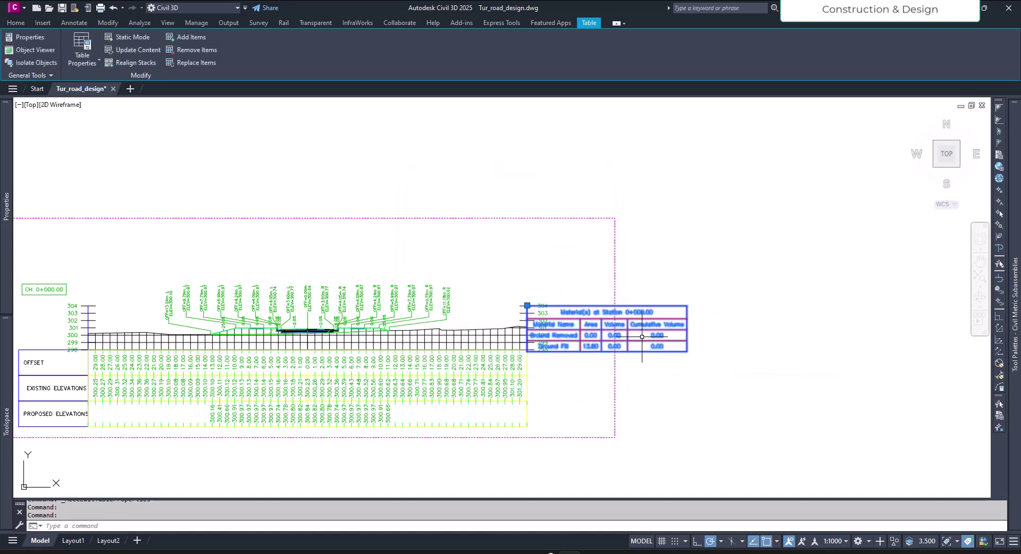
key("Escape")
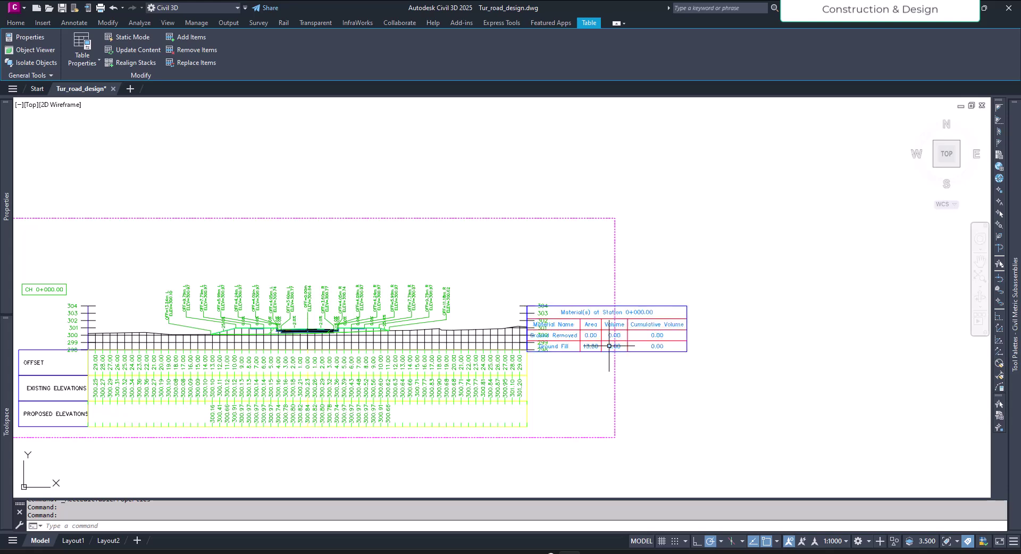
Open the volume table settings of the section view at station 0+000.00, keeping the table in sight.
left_click(568, 308)
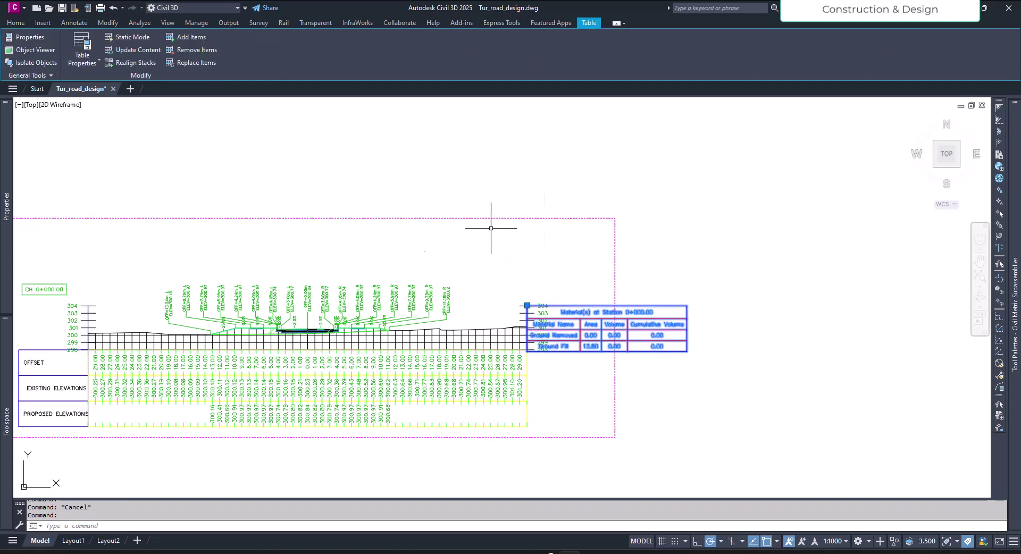
key("Escape")
left_click(504, 214)
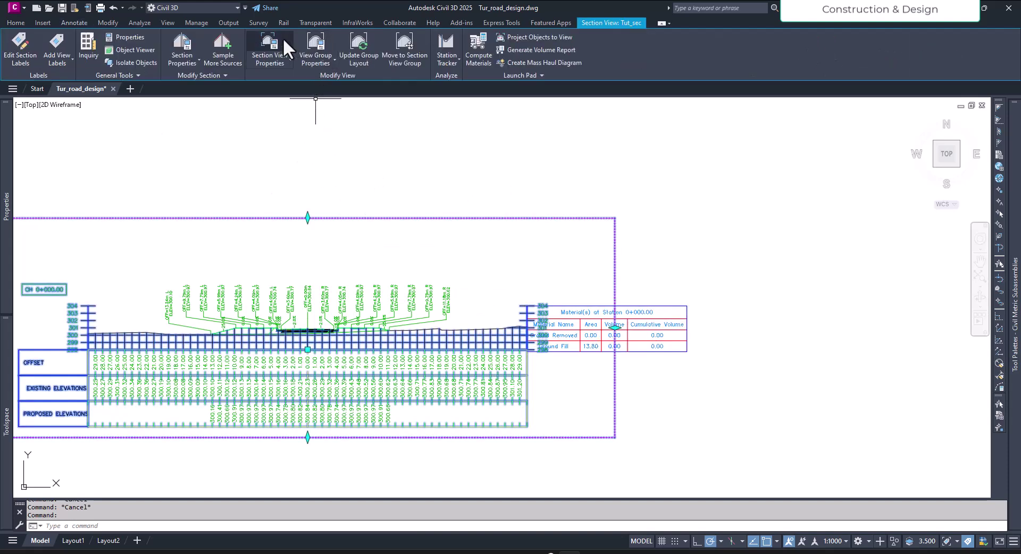
left_click(279, 64)
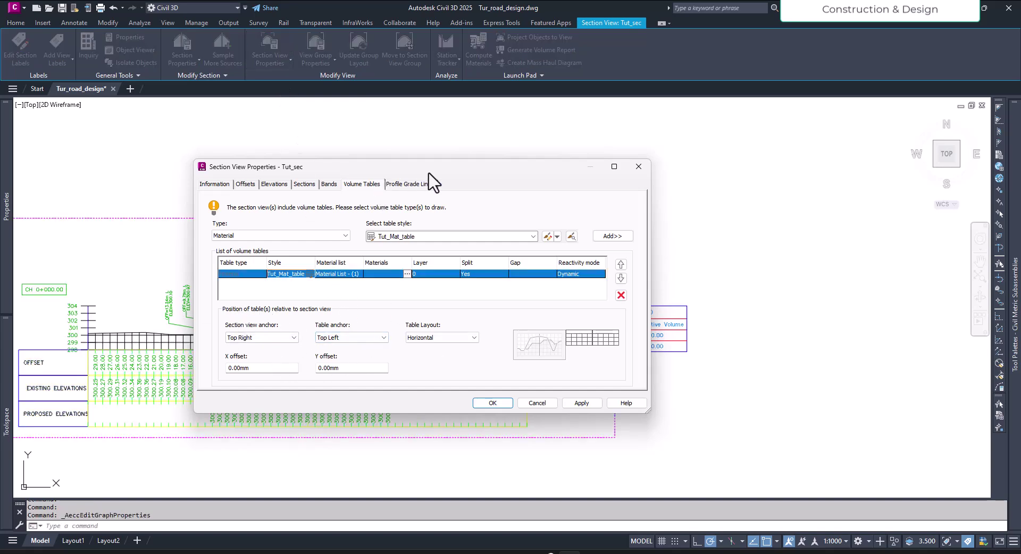
mouse_move(434, 171)
left_mouse_down()
mouse_move(606, 102)
mouse_move(686, 55)
mouse_move(700, 25)
left_mouse_up()
Look through the section view anchor options, try the Vertical table layout and restore it to Horizontal.
left_click(551, 194)
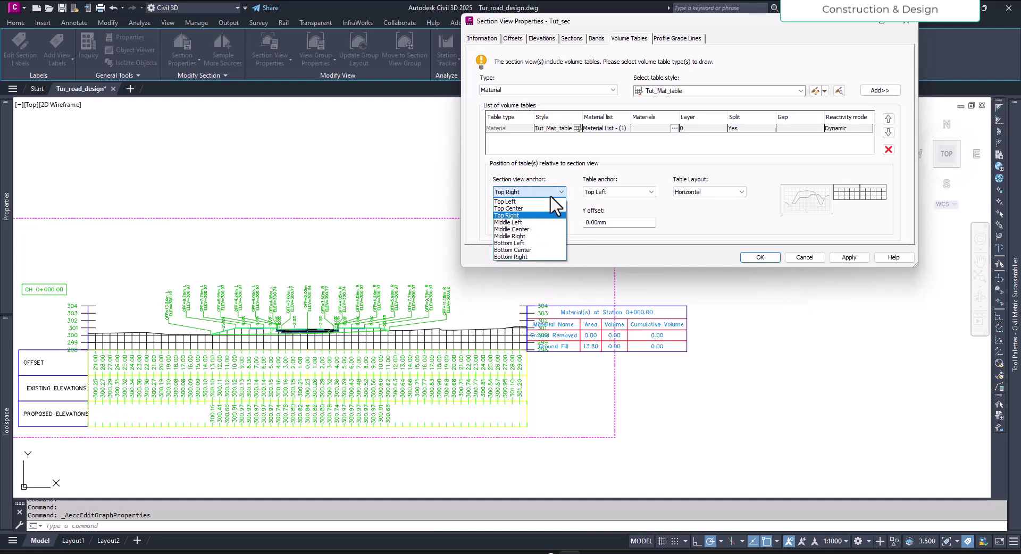
left_click(551, 195)
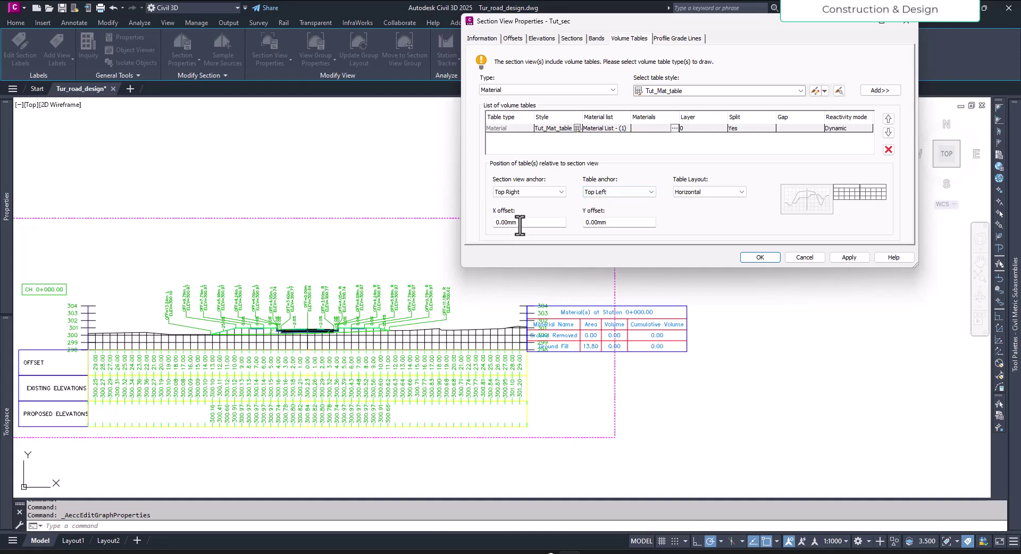
left_click(708, 194)
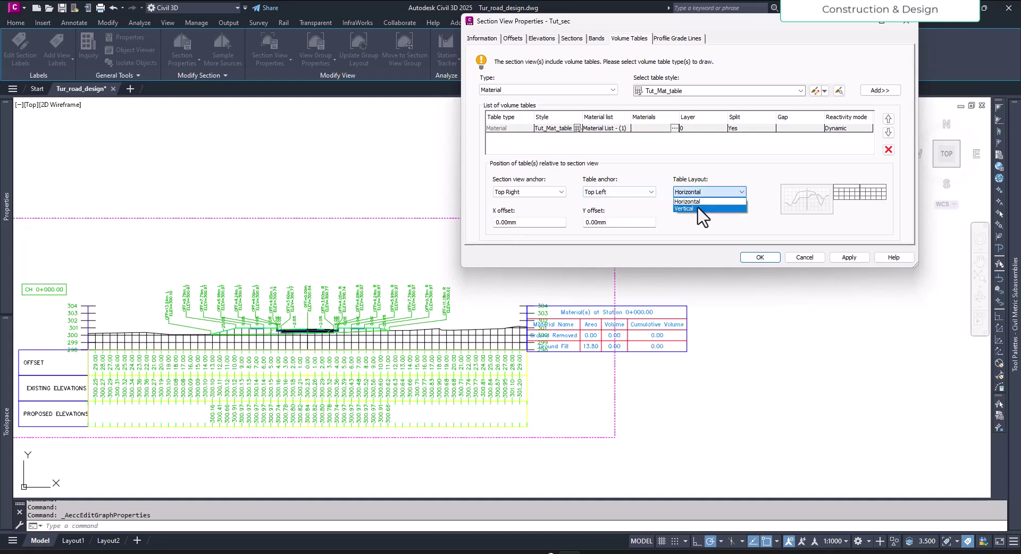
left_click(699, 209)
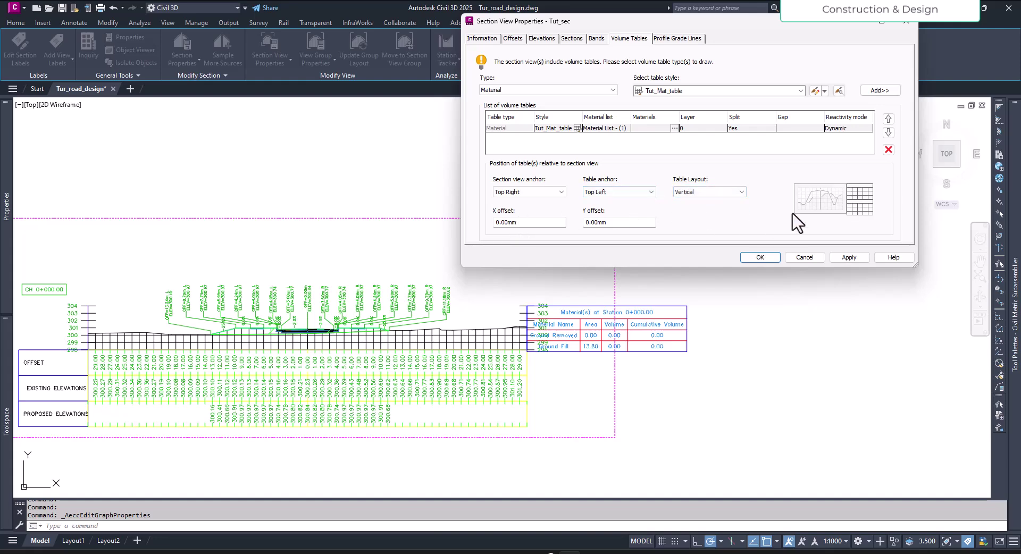
left_click(720, 192)
left_click(711, 202)
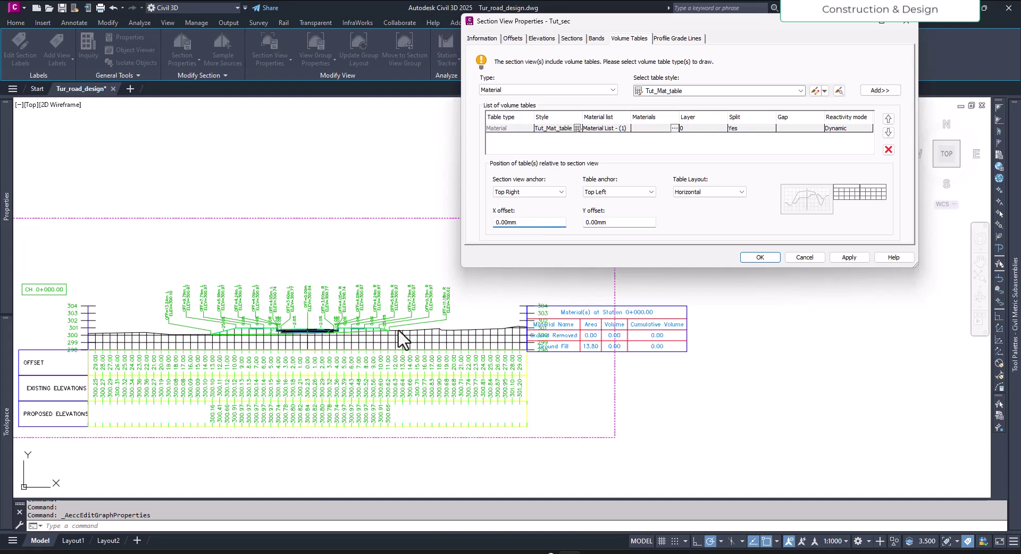
Offset the volume table from the section view by -15 mm in X and 15 mm in Y.
double_click(508, 223)
type("-15")
left_click(610, 222)
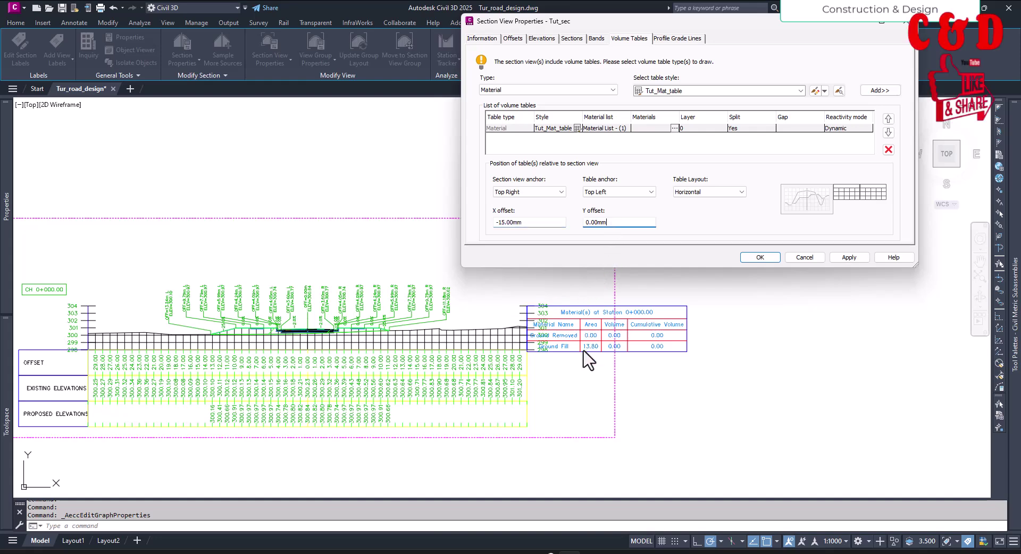
left_click_drag(617, 223, 574, 230)
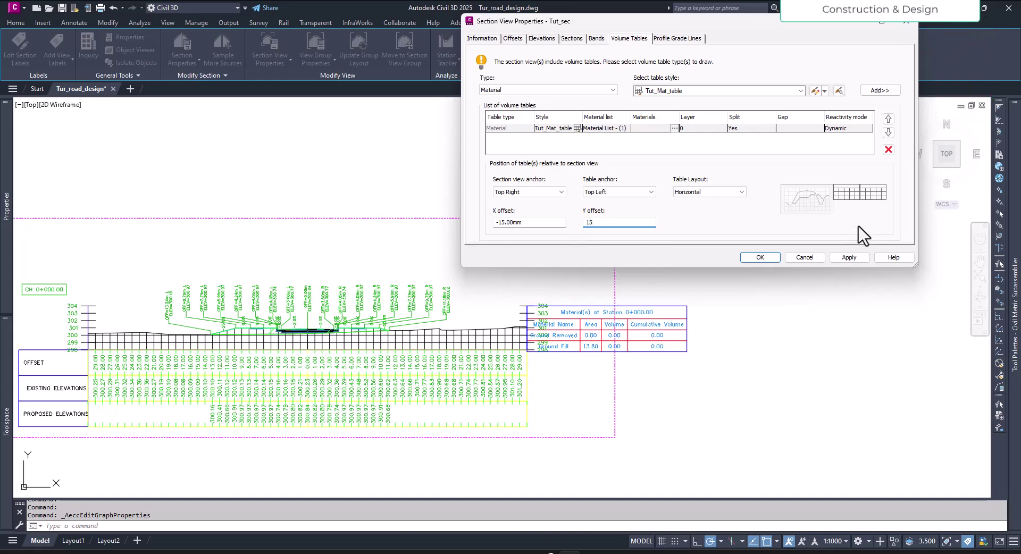
left_click(850, 257)
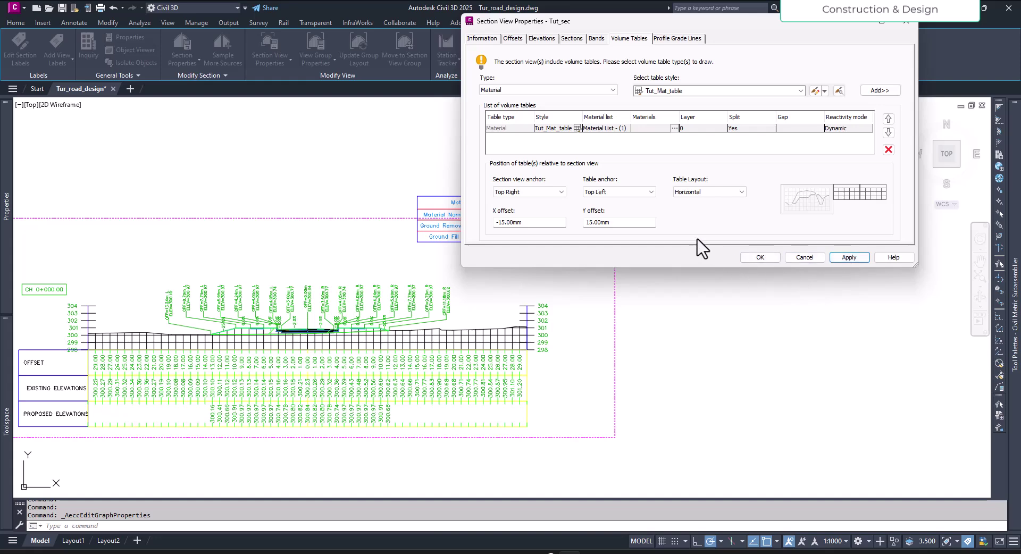
Set the volume table's X offset to -10 mm and apply it to the section view.
left_click_drag(673, 24, 792, 143)
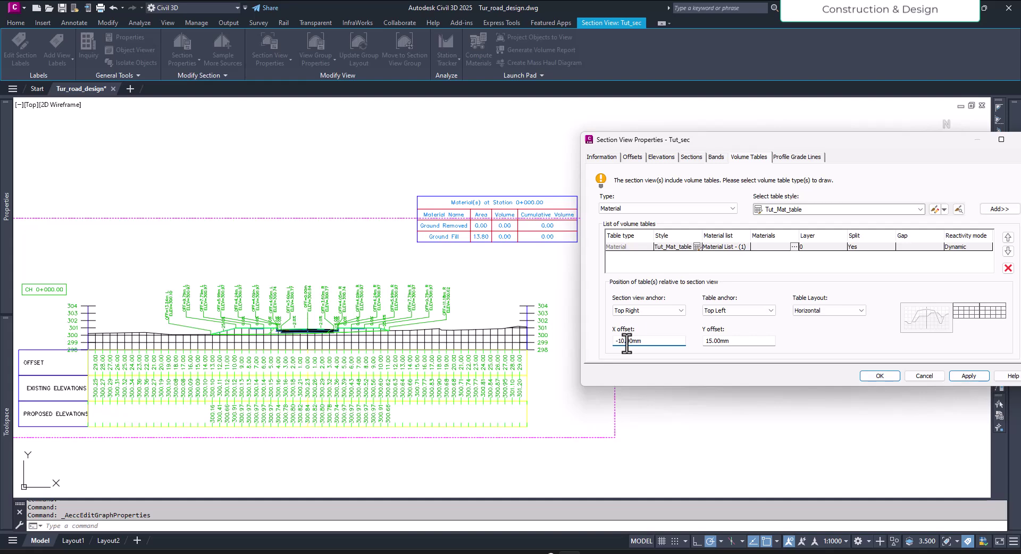
left_click(963, 376)
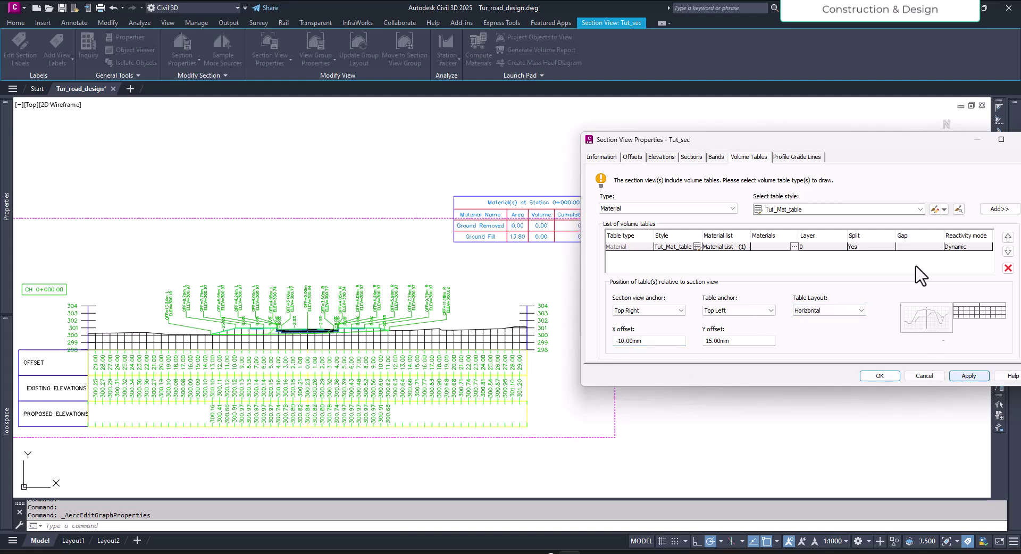
Set the volume table's Y offset to 10 mm, apply it and uncover the table in the drawing.
left_click_drag(852, 143, 830, 216)
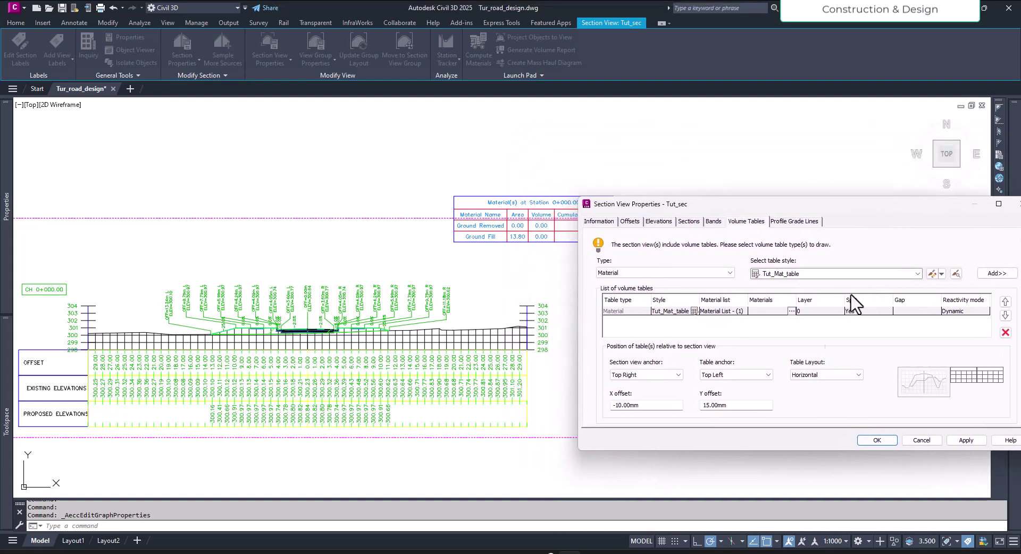
left_click(708, 408)
key("BackSpace")
type("5")
left_click(966, 441)
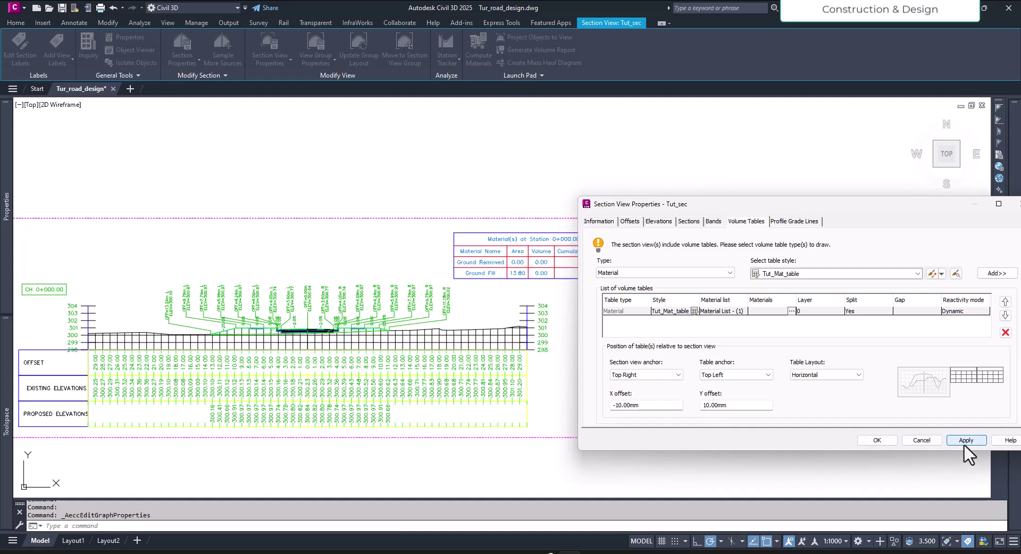
left_click_drag(803, 205, 725, 298)
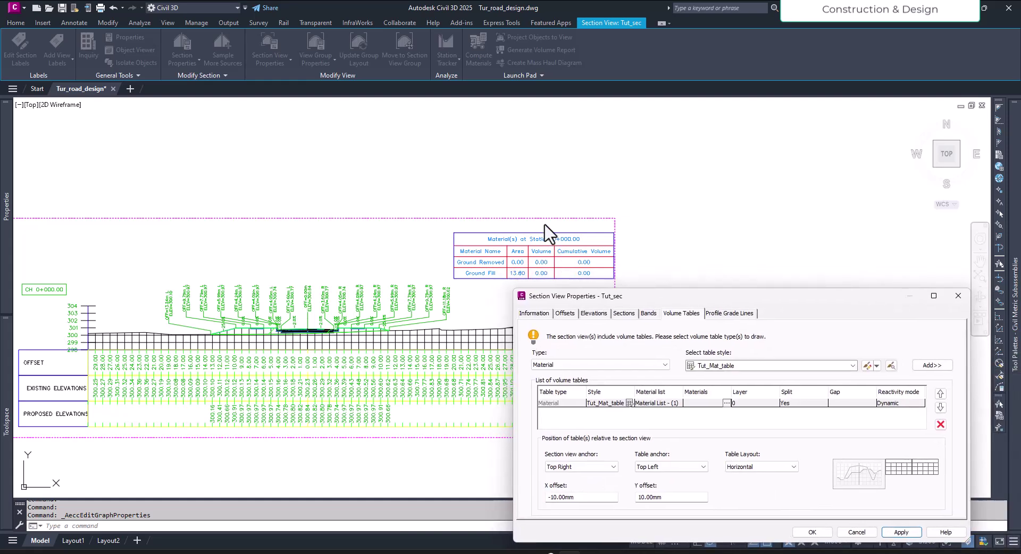
Set the volume table's Y offset to 12 mm and apply it to the section view.
mouse_move(713, 306)
left_mouse_down()
mouse_move(721, 233)
mouse_move(751, 197)
left_mouse_up()
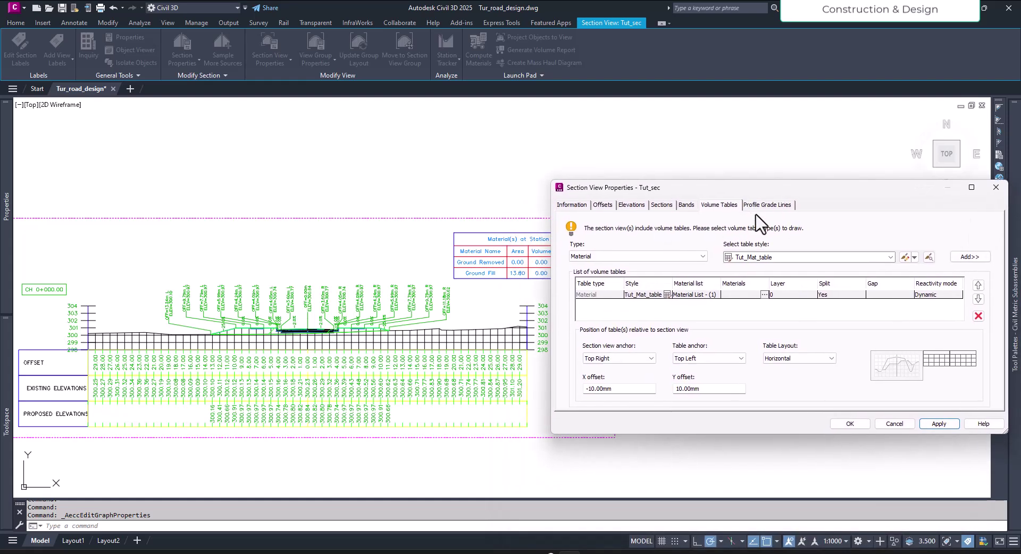
left_click(680, 389)
left_click(938, 424)
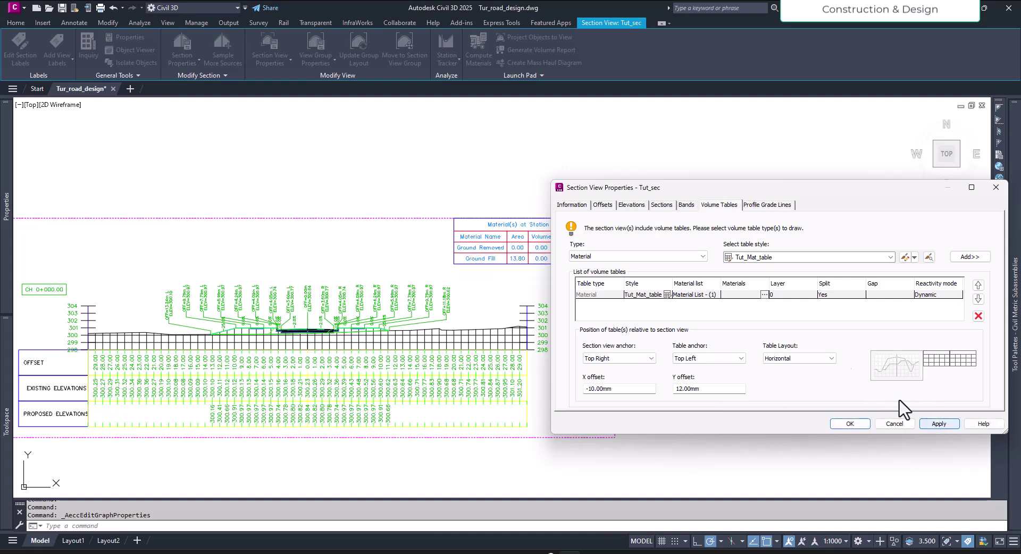
Set the volume table's Y offset to 11.80 mm, apply it and close the section view properties.
mouse_move(817, 197)
left_mouse_down()
mouse_move(809, 330)
mouse_move(791, 193)
left_mouse_up()
left_click(655, 386)
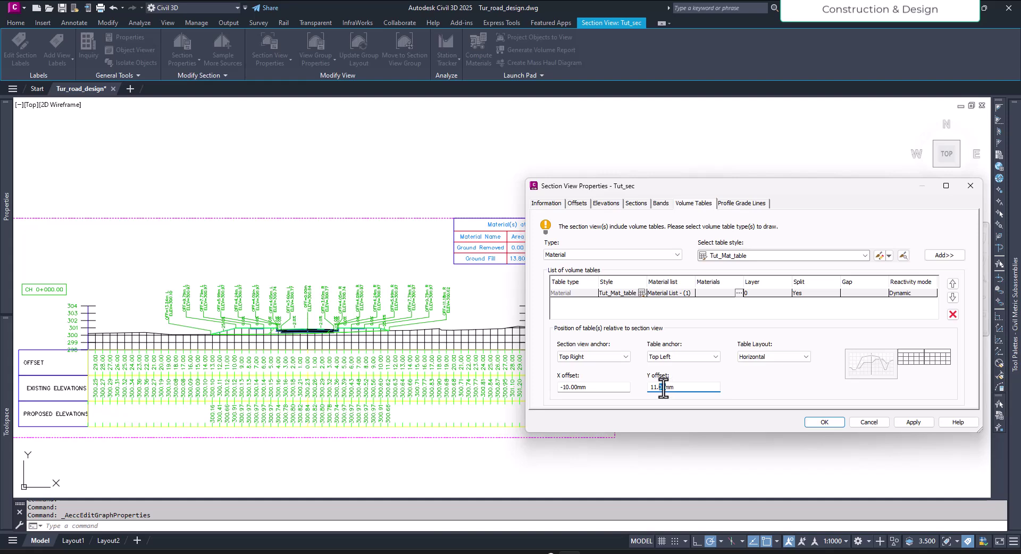
left_click(913, 423)
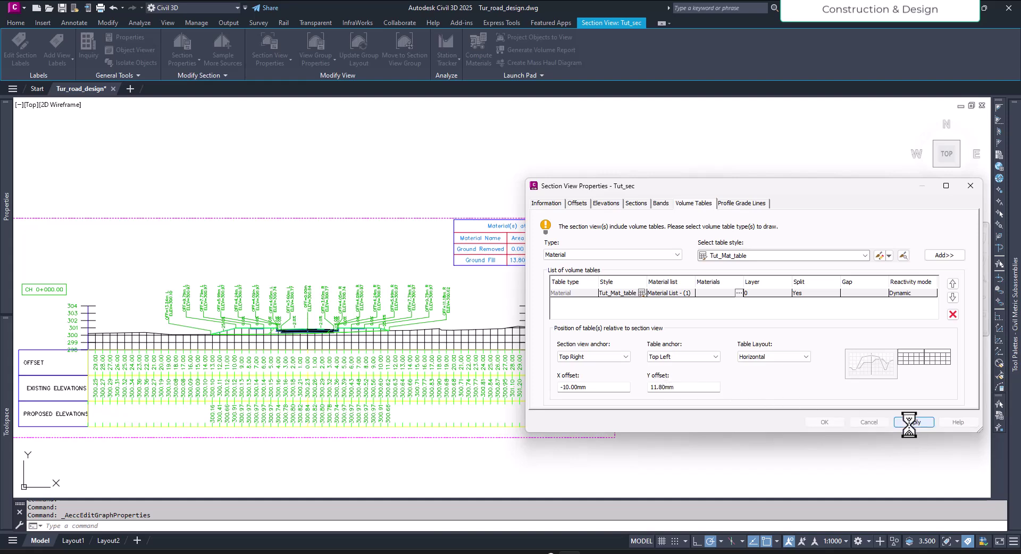
left_click(822, 422)
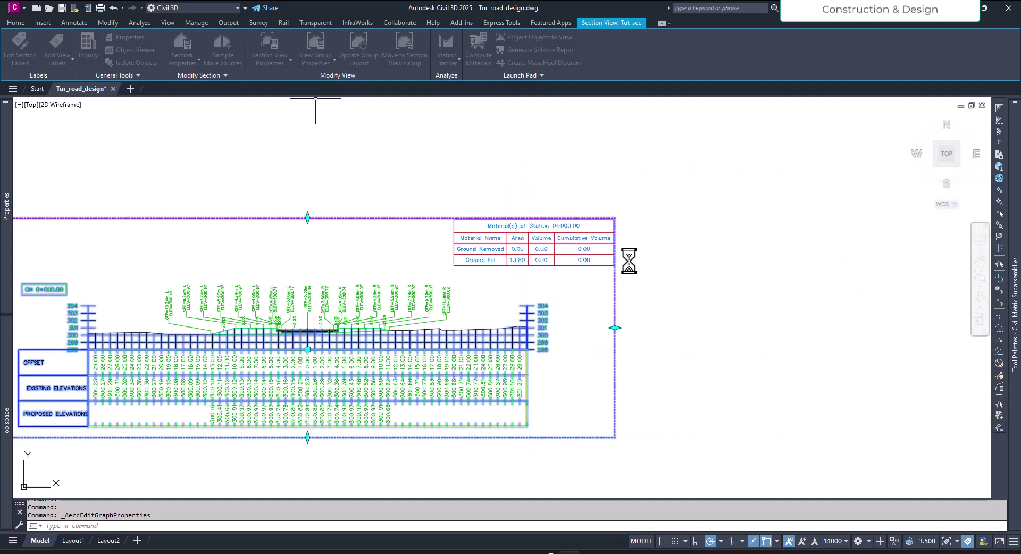
key("Escape")
Open the display settings of the Tut_Mat_table style from the material table at station 0+000.00.
scroll(600, 228, "down", 5)
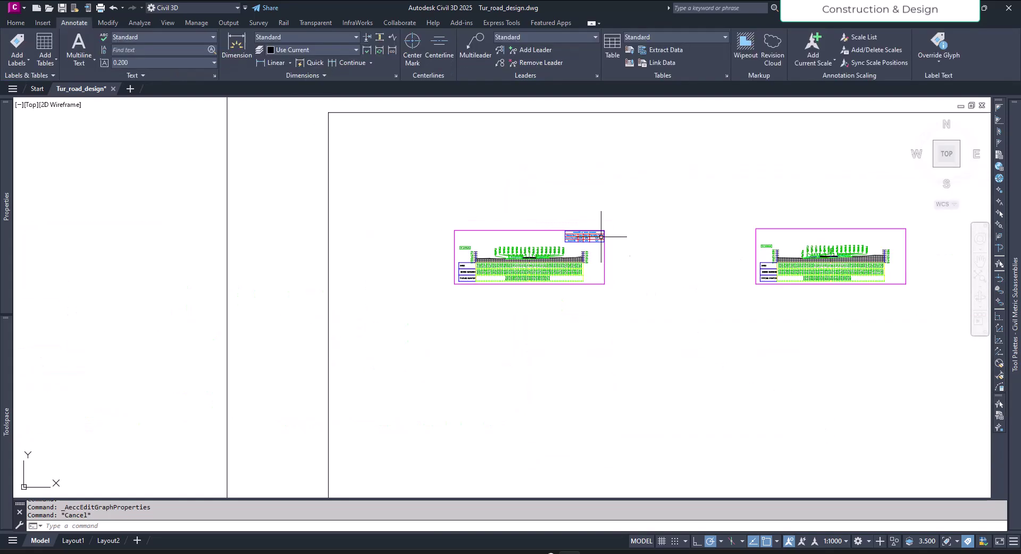
scroll(596, 265, "up", 5)
scroll(596, 265, "up", 4)
middle_click_drag(611, 290, 656, 388)
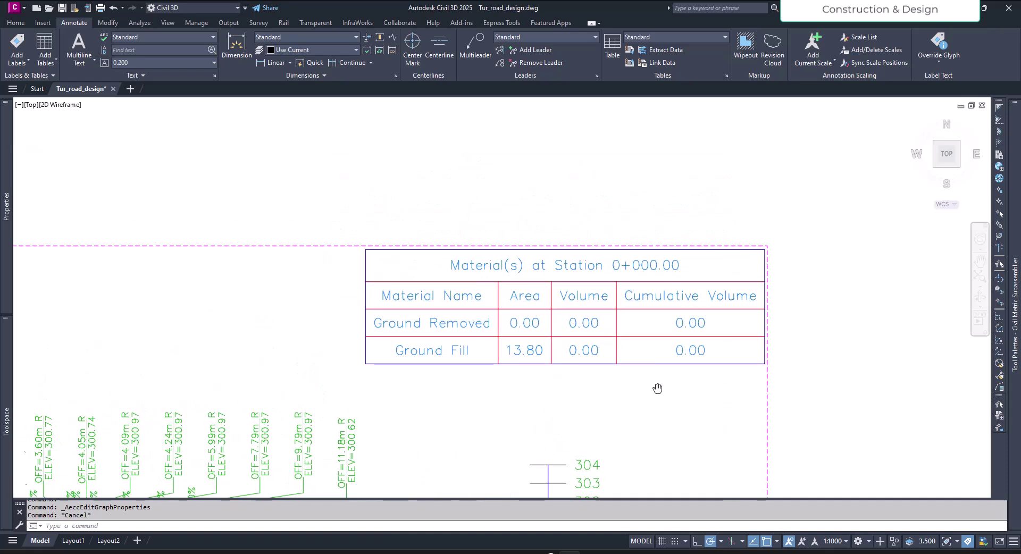
scroll(660, 380, "down", 2)
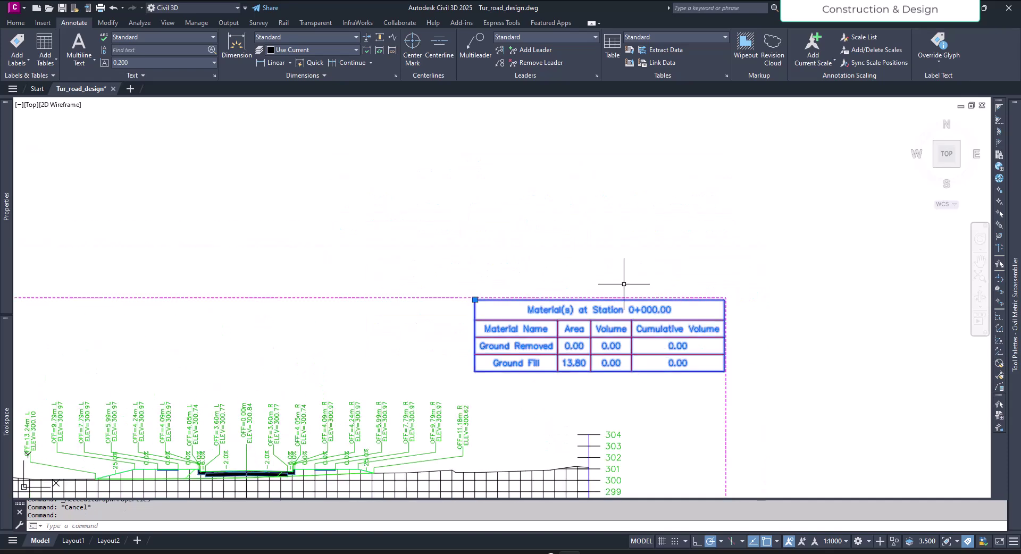
left_click(593, 322)
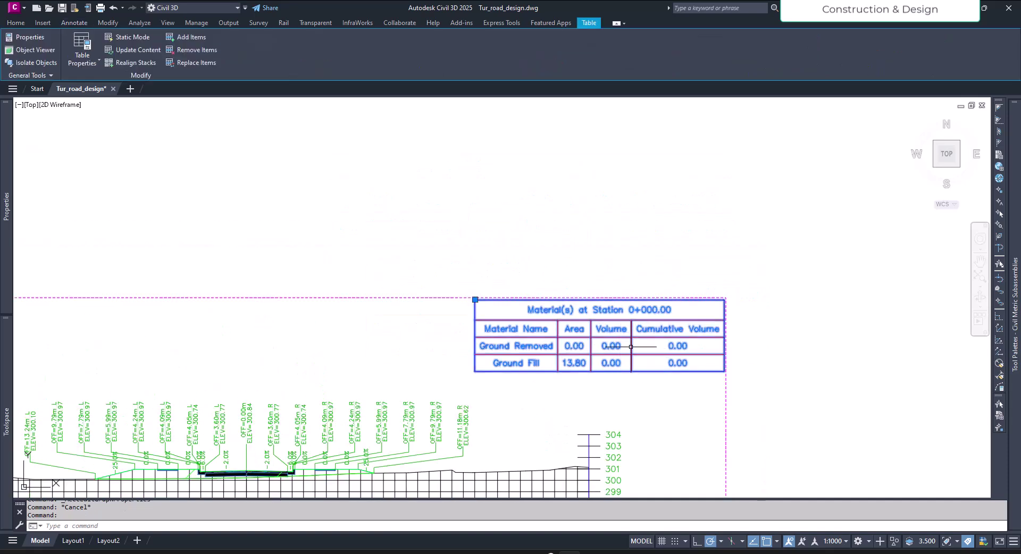
left_click(91, 38)
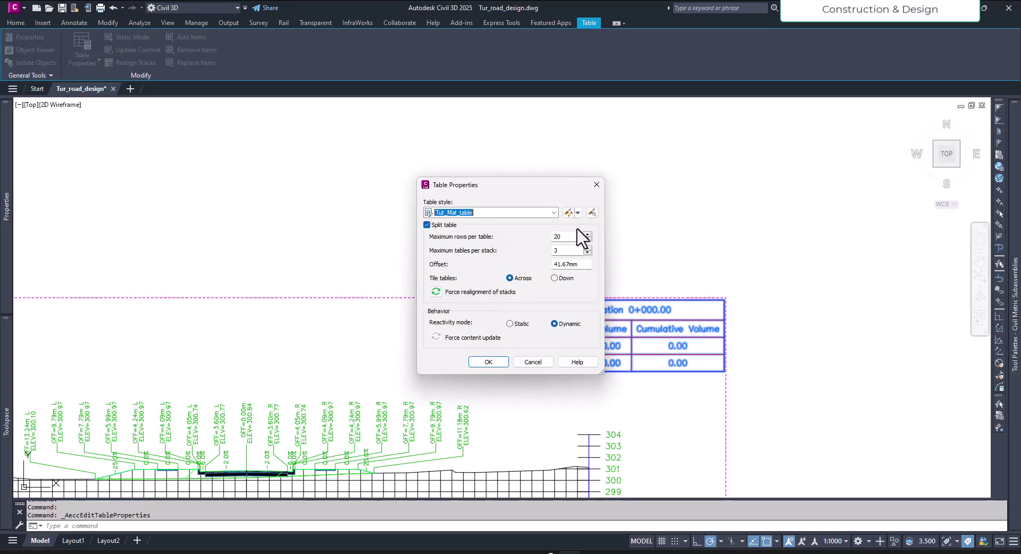
left_click(568, 212)
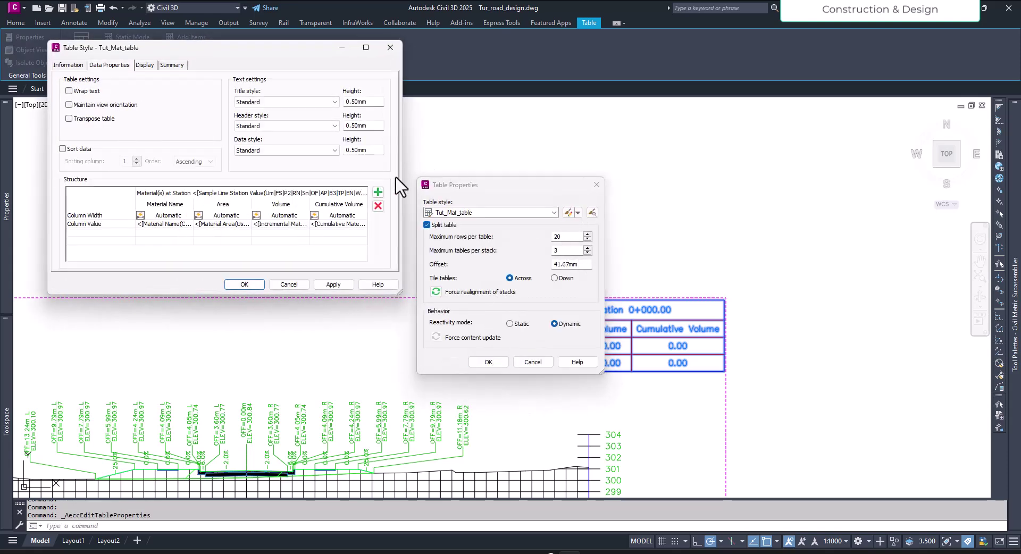
left_click(145, 65)
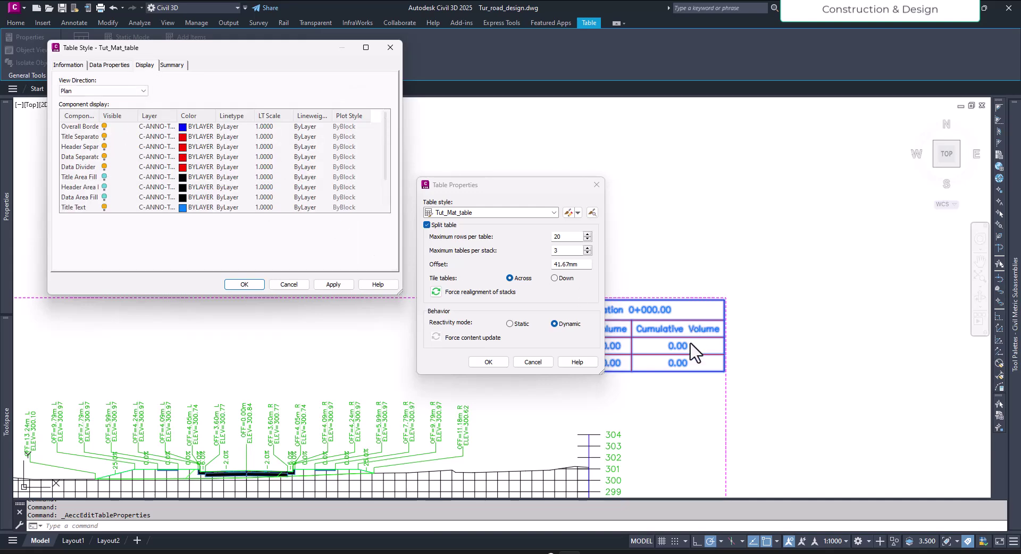
Turn on the title, header and data area fills in the table style and accept the table properties.
left_click(105, 177)
left_click(104, 188)
left_click(104, 198)
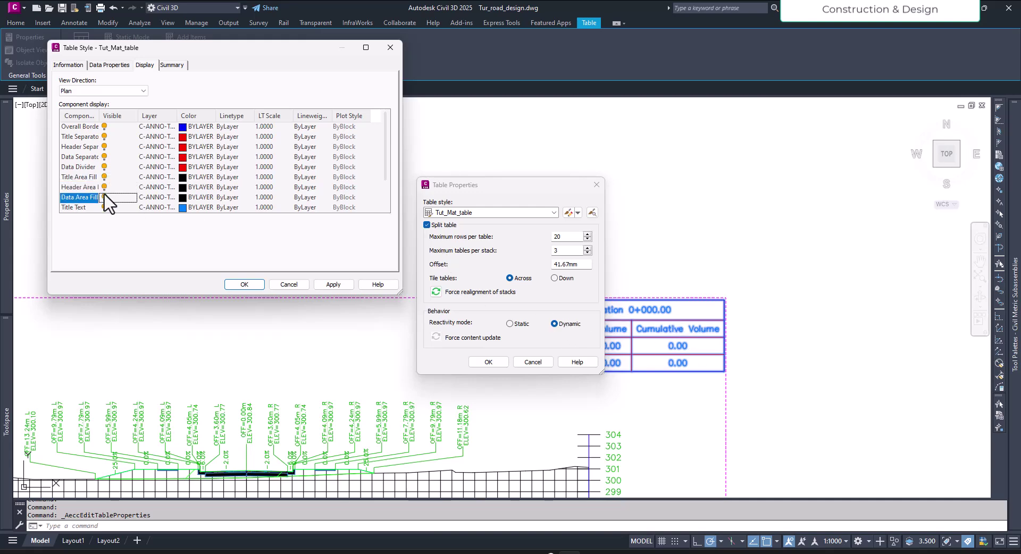
left_click(250, 287)
left_click_drag(526, 191, 332, 121)
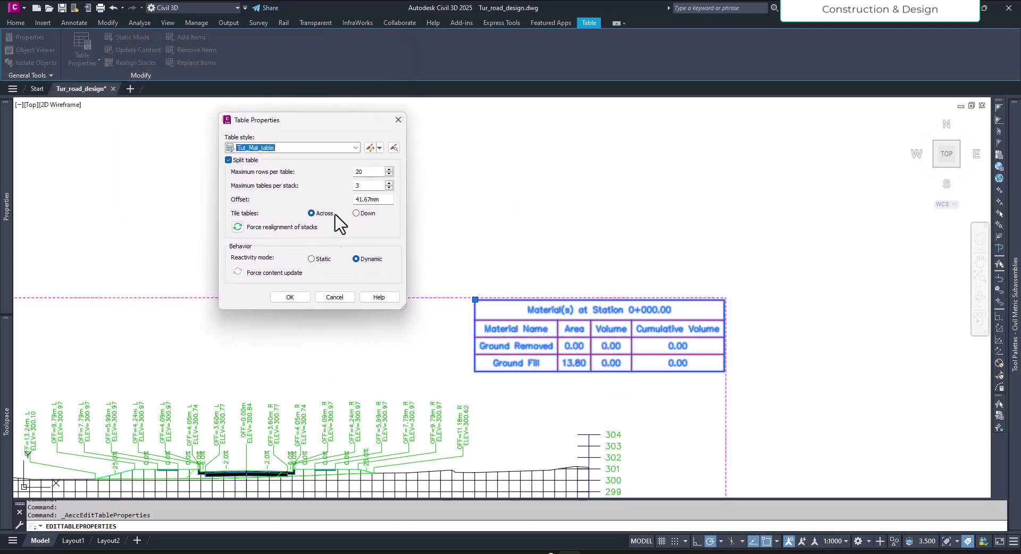
left_click(298, 297)
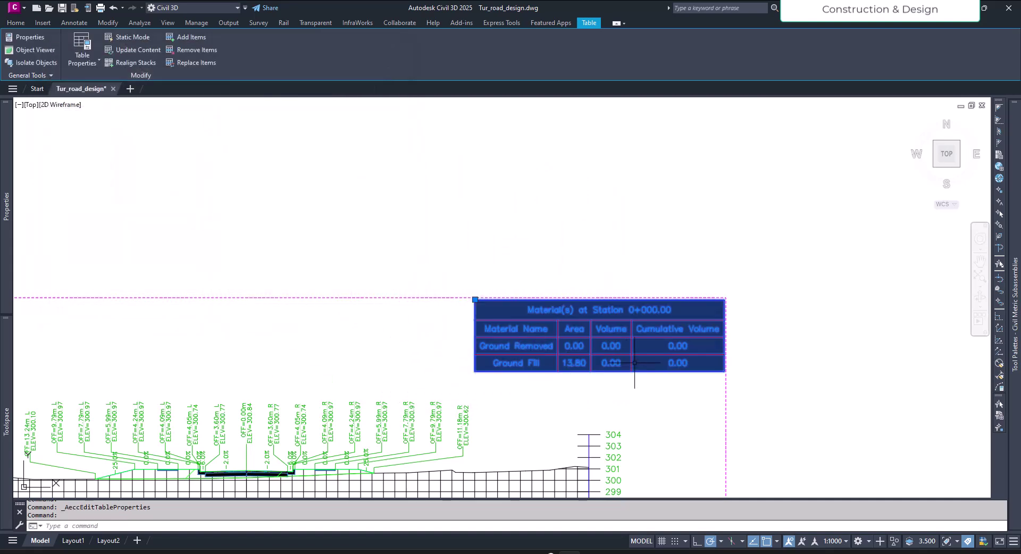
Turn off the title, header and data area fills in the Tut_Mat_table style and apply the change to the table.
left_click(83, 49)
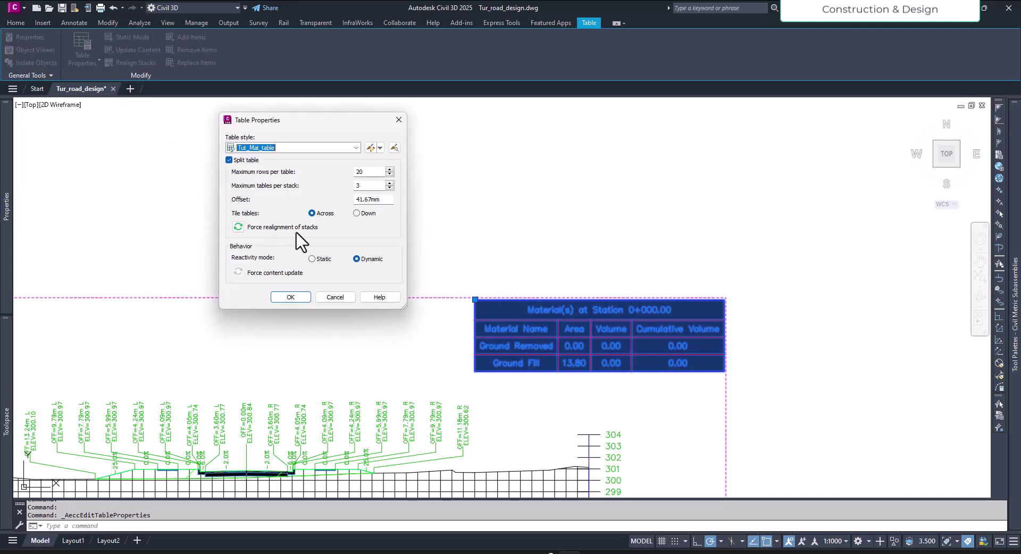
left_click(371, 147)
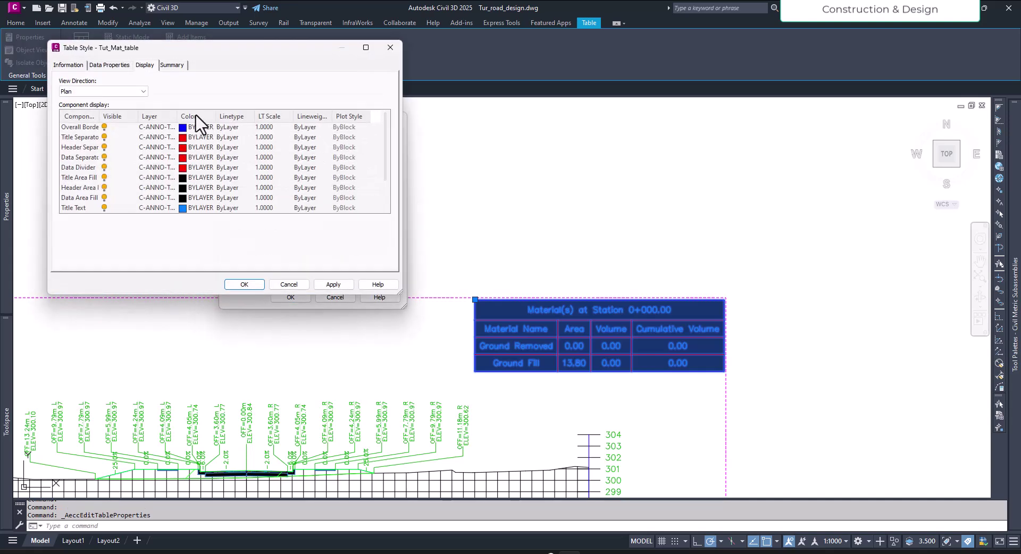
left_click(105, 178)
left_click(104, 187)
left_click(104, 197)
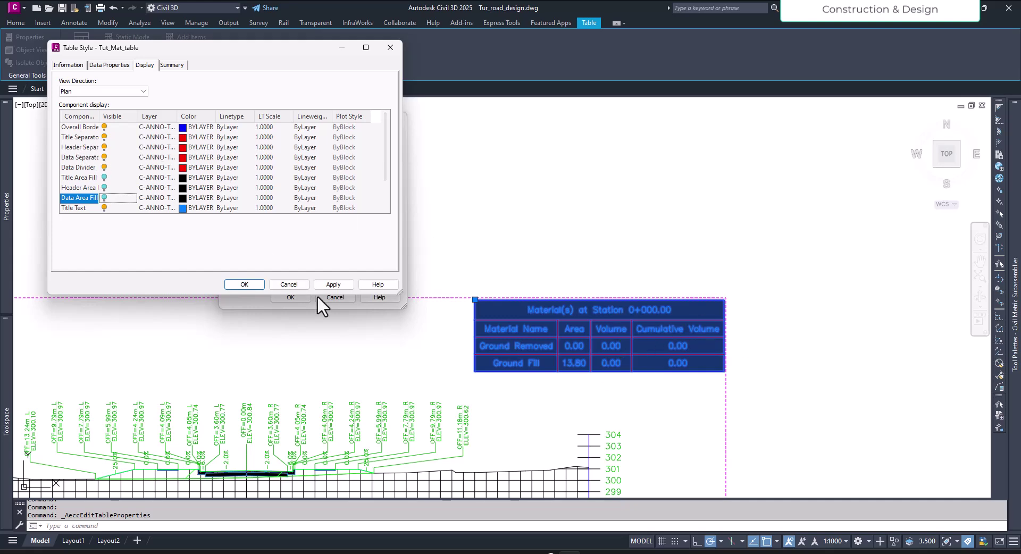
left_click(325, 284)
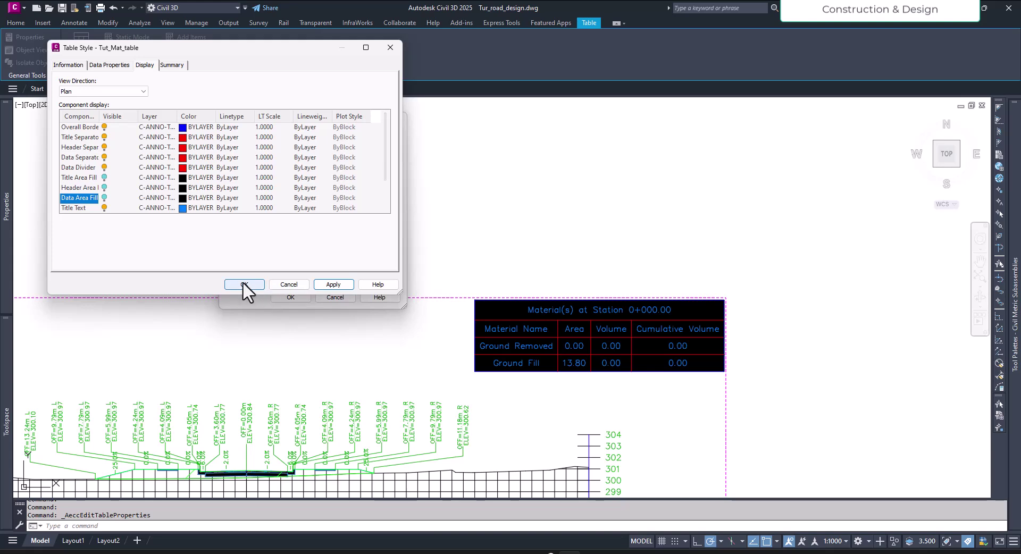
left_click(246, 283)
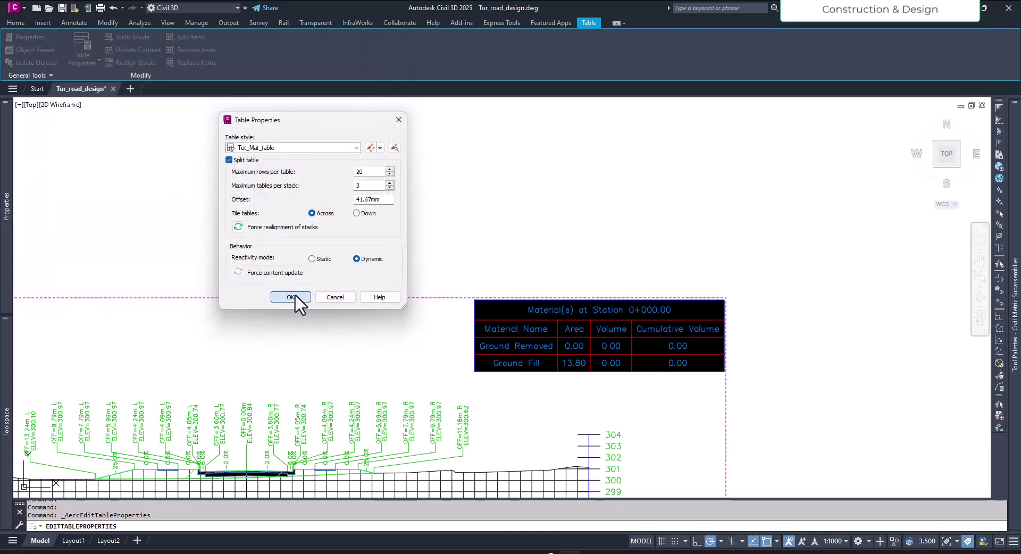
left_click(292, 298)
key("Escape")
Reopen the material table's style display settings and set the overall border's lineweight to 0.30 mm.
left_click(550, 319)
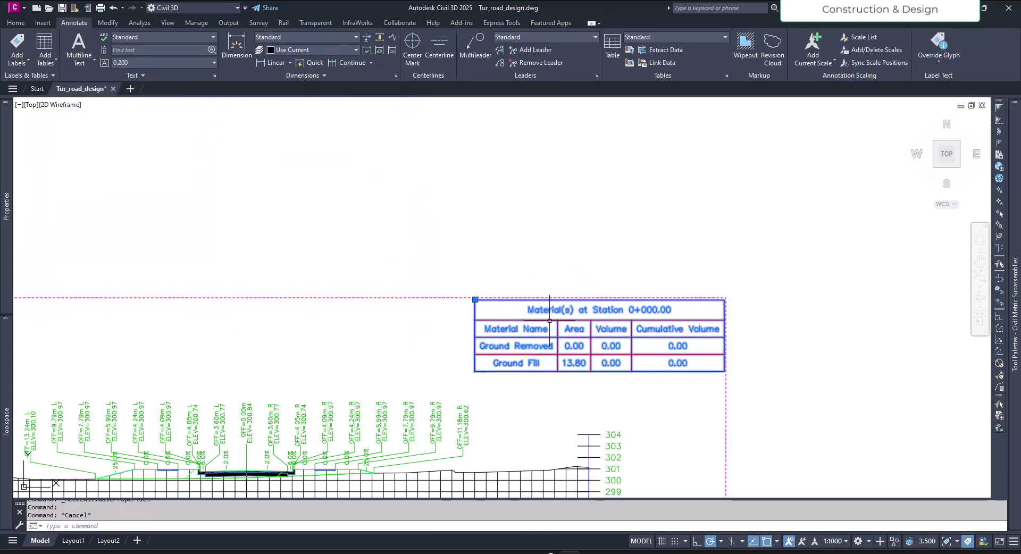
left_click(82, 47)
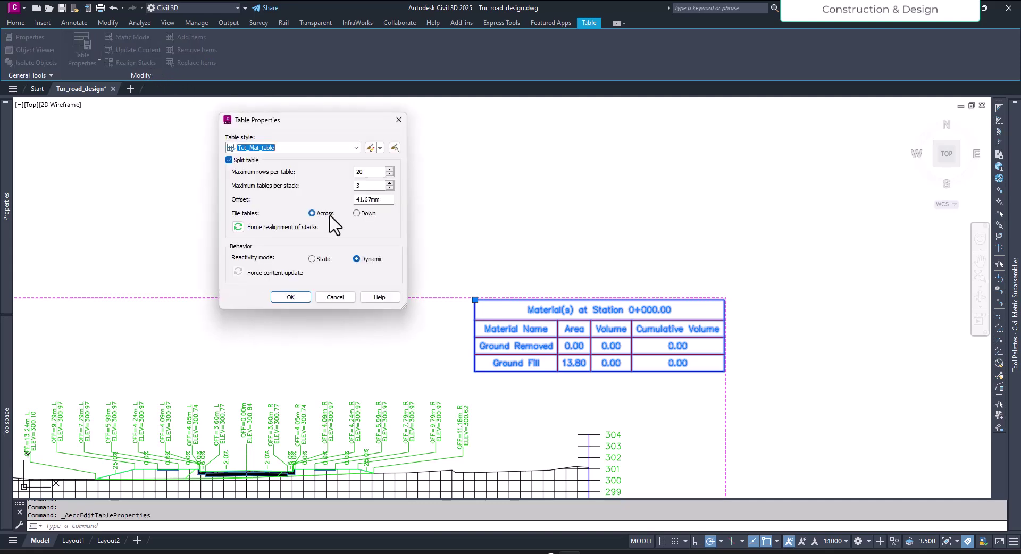
left_click(371, 149)
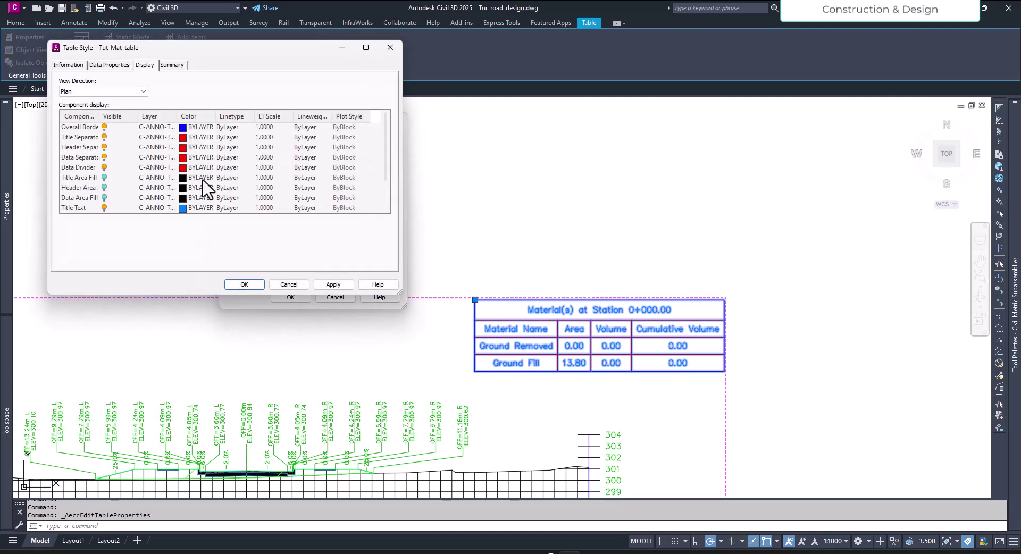
left_click(85, 139)
left_click(264, 128)
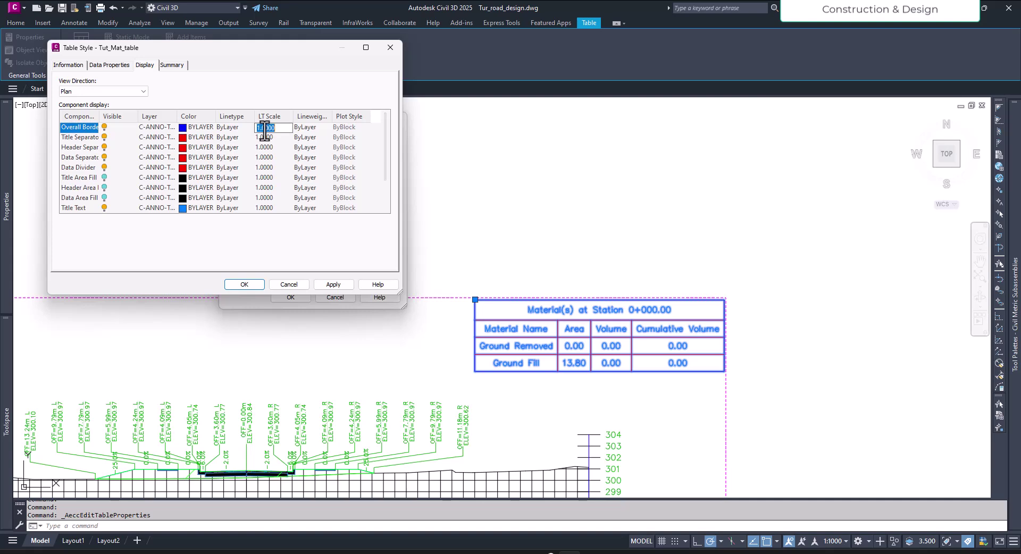
left_click(310, 129)
scroll(650, 261, "down", 1)
scroll(654, 266, "down", 3)
left_click(584, 253)
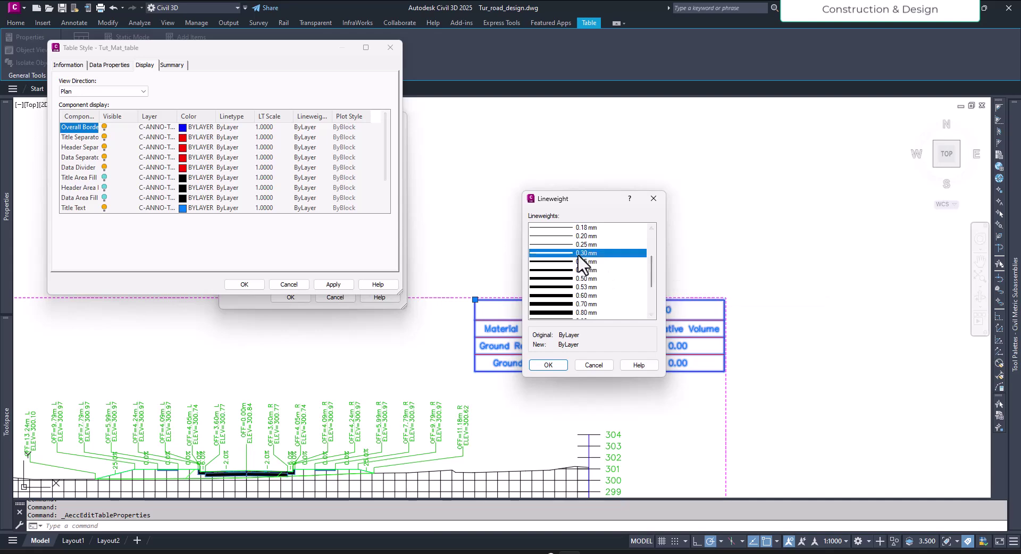
left_click(548, 364)
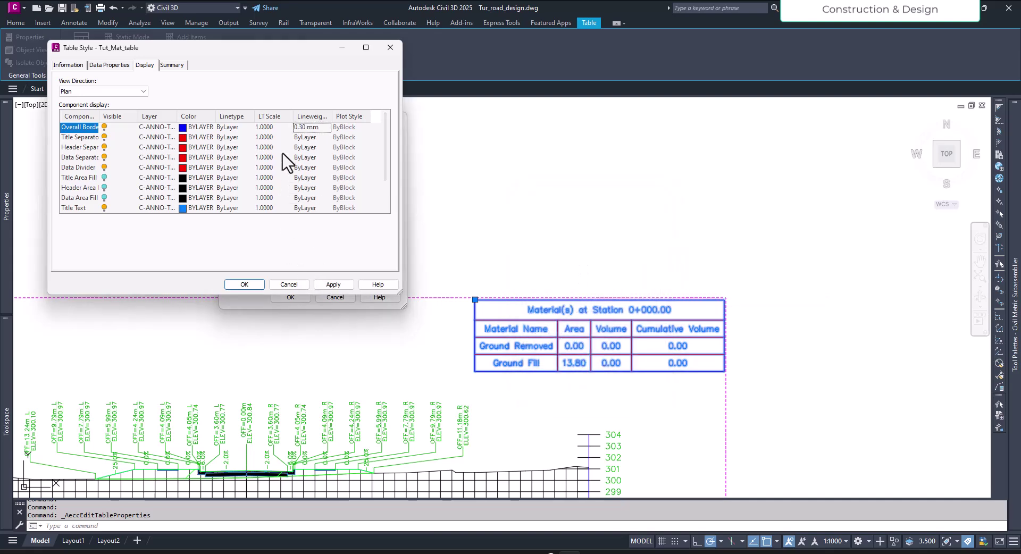
Set the colour of the title separator and the header separator to index colour 250.
left_click(263, 138)
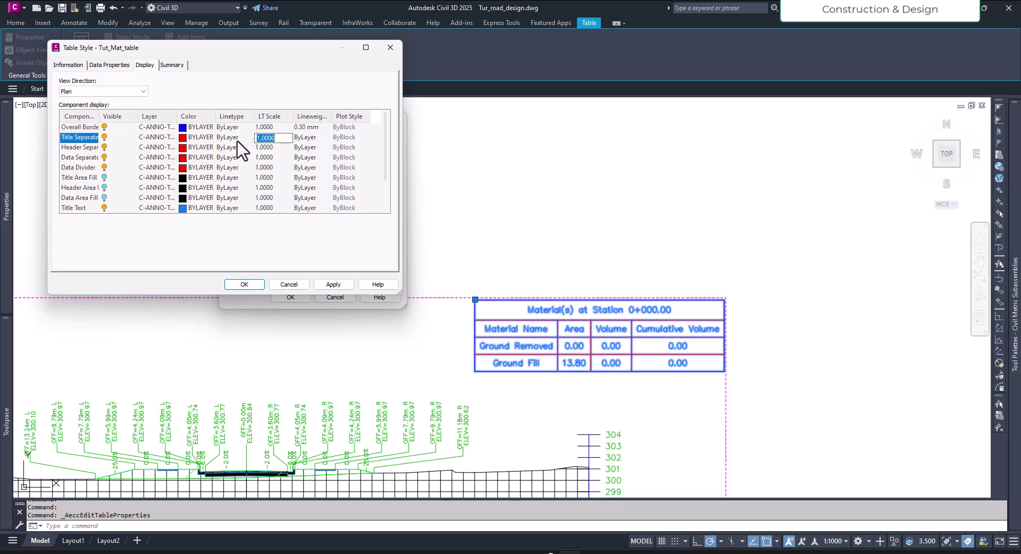
left_click(186, 139)
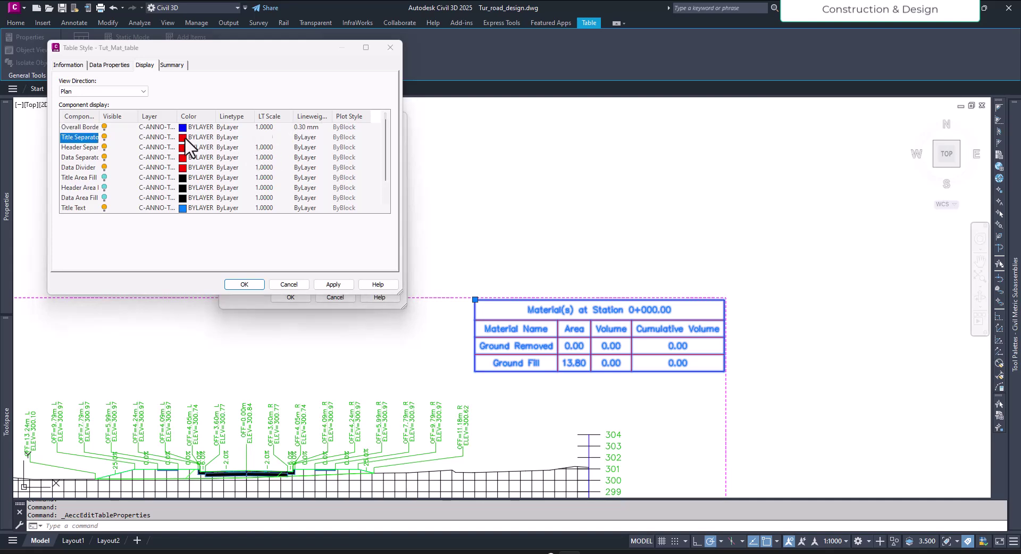
left_click(425, 330)
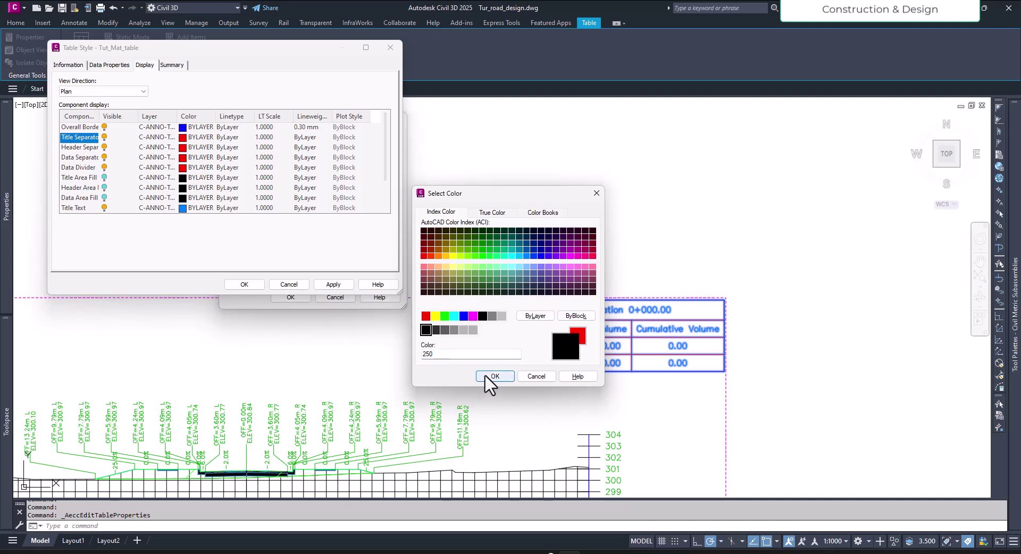
left_click(484, 376)
left_click(183, 147)
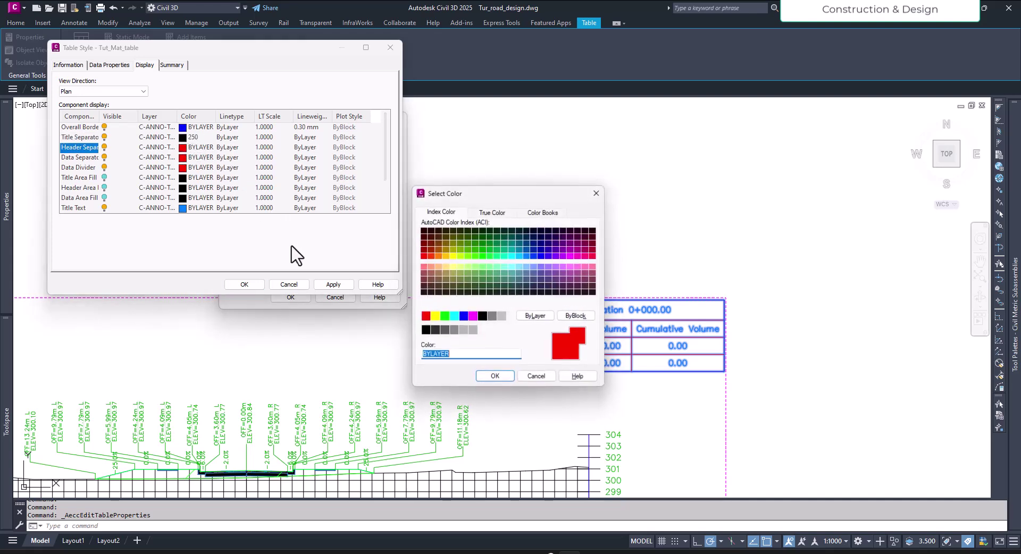
left_click(426, 330)
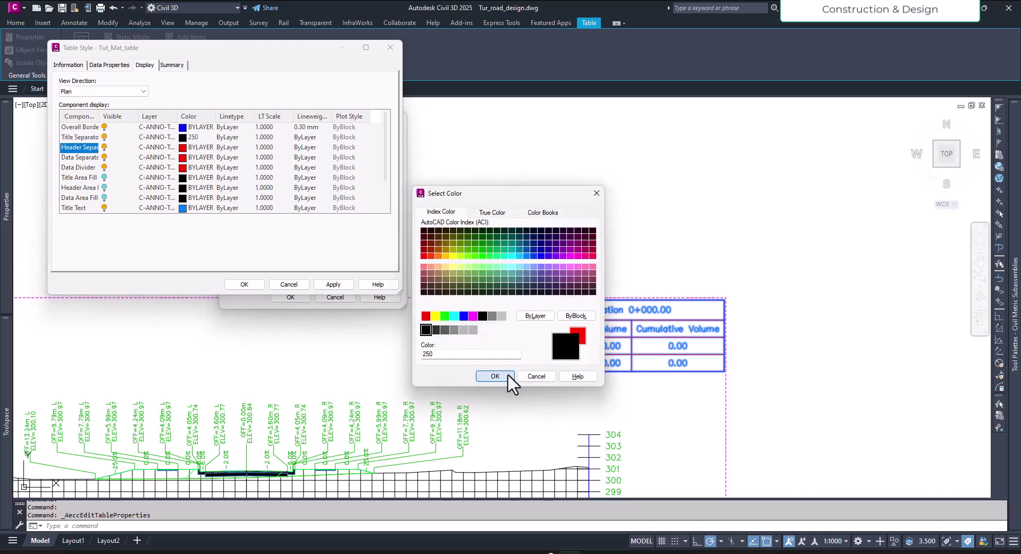
left_click(508, 375)
Set the colour of the data separator and the data divider to index colour 250.
left_click(184, 158)
left_click(495, 376)
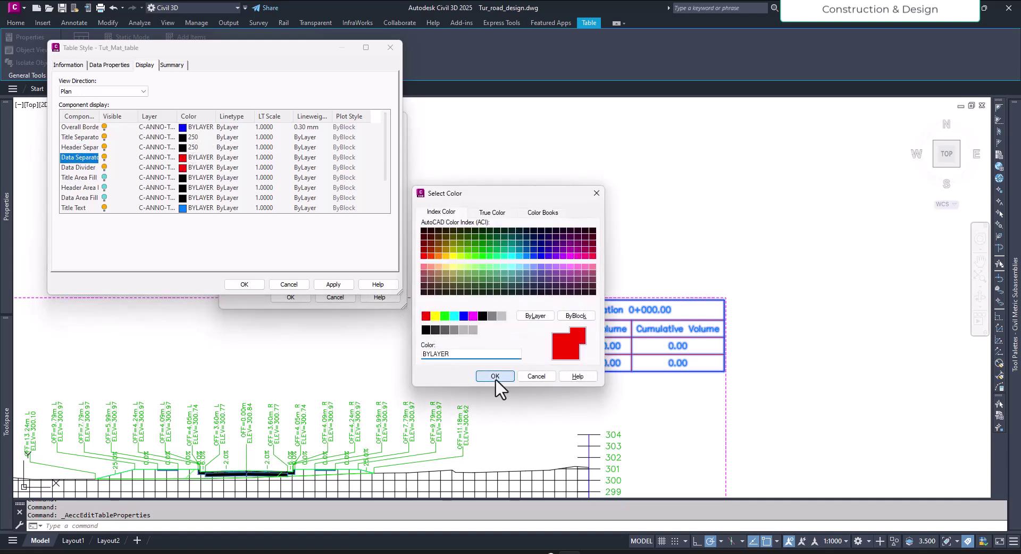
left_click(182, 157)
left_click(426, 330)
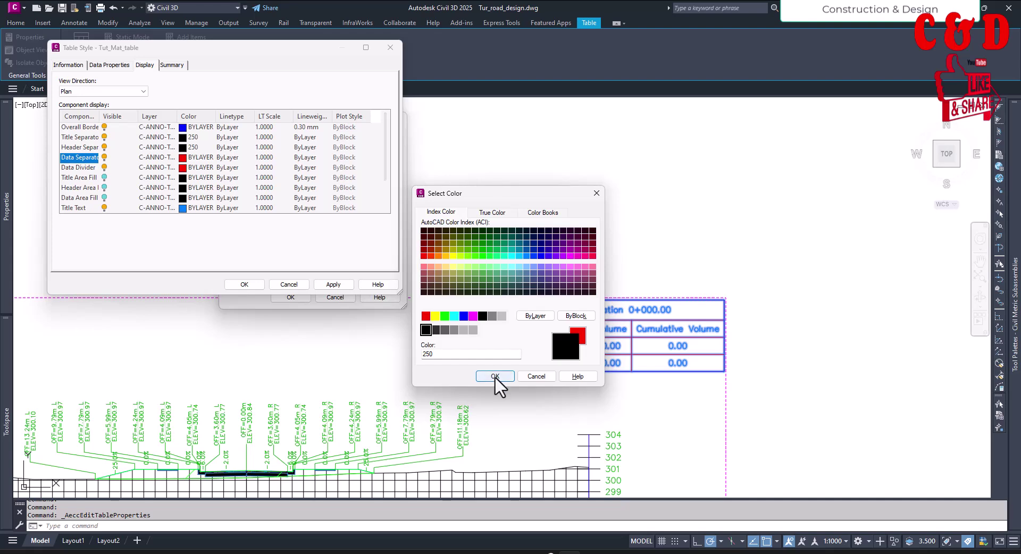
left_click(495, 375)
left_click(182, 168)
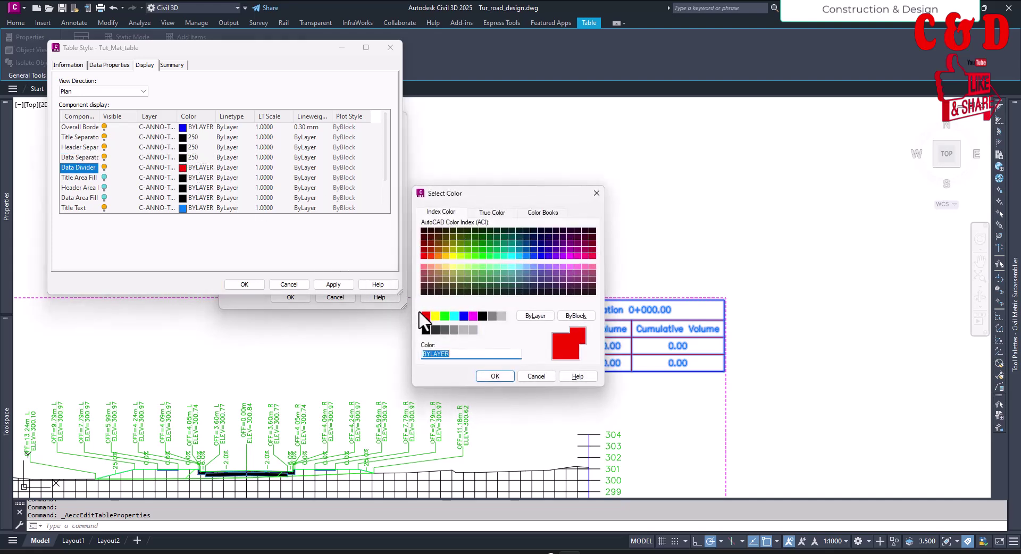
left_click(429, 329)
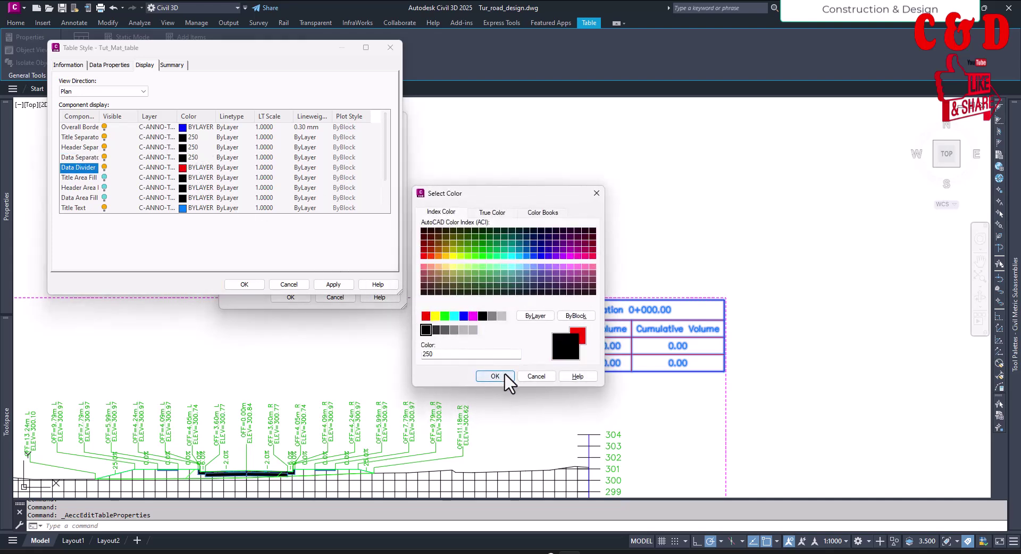
left_click(498, 376)
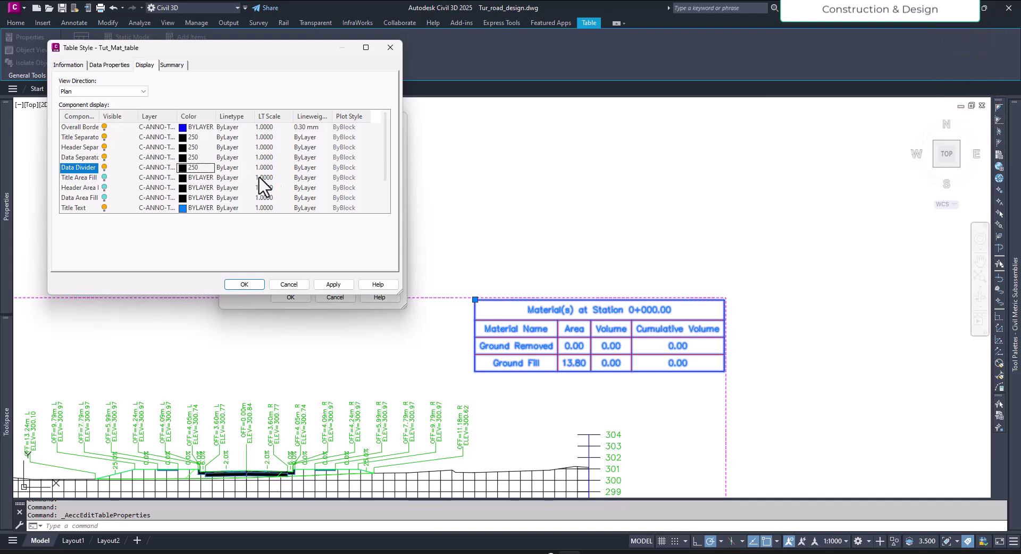
Set the data separator's linetype to HIDDEN and its lineweight to 0.13 mm, then apply the style and accept the table properties.
left_click(229, 157)
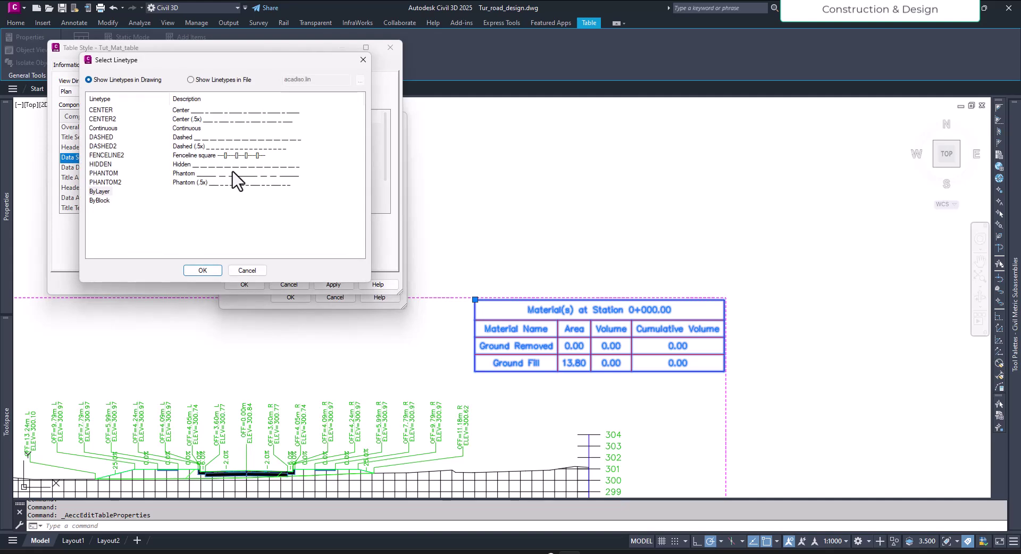
left_click(104, 164)
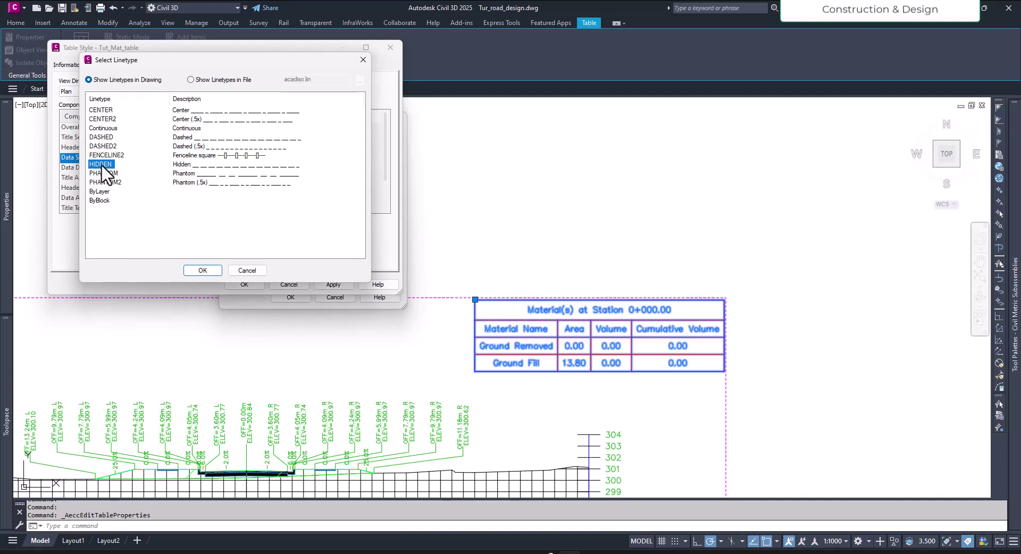
left_click(201, 270)
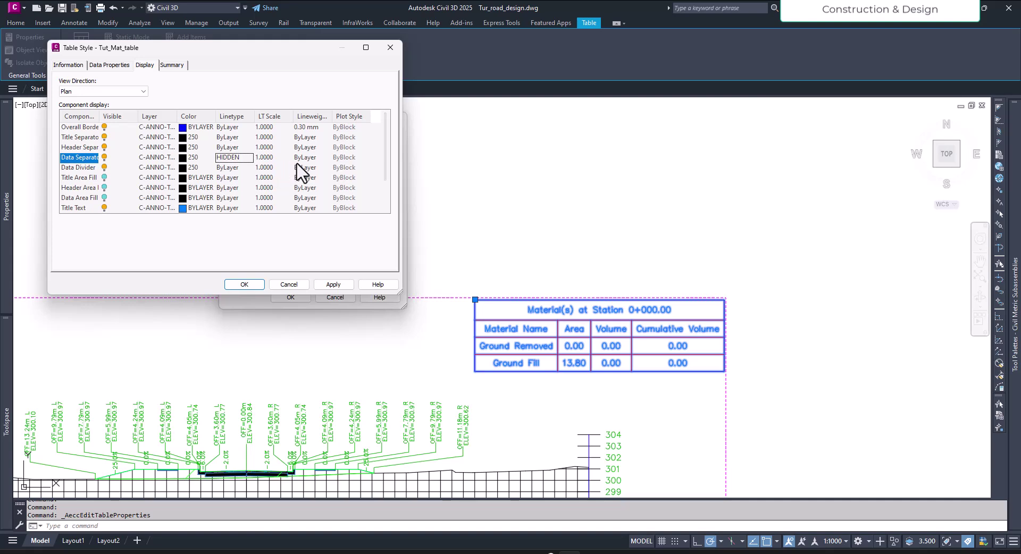
left_click(296, 162)
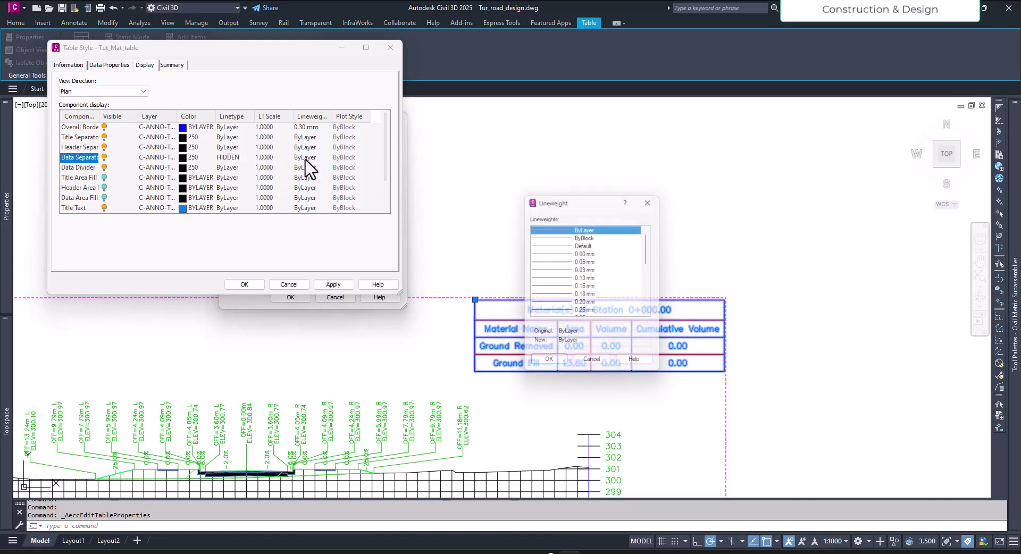
left_click(586, 278)
left_click(559, 367)
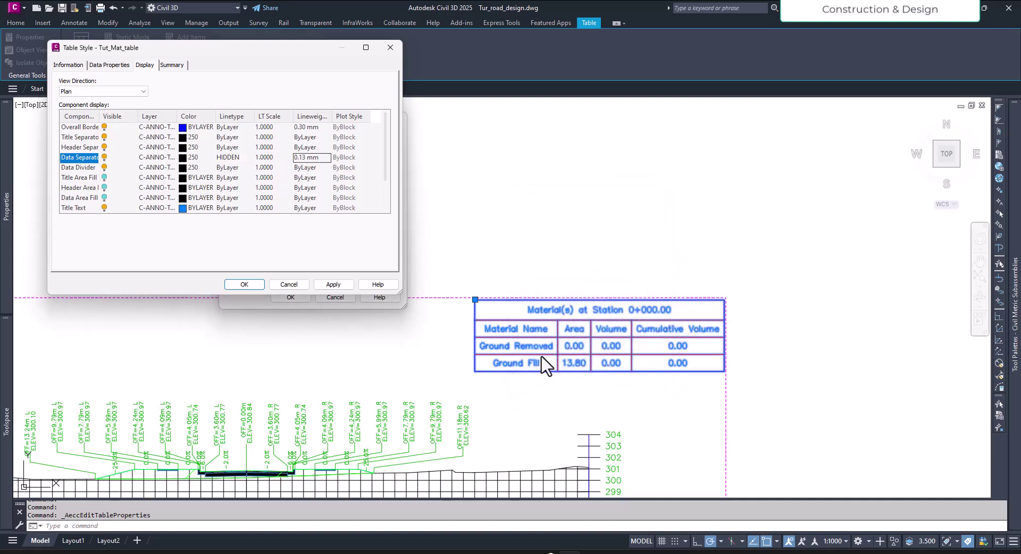
left_click(331, 285)
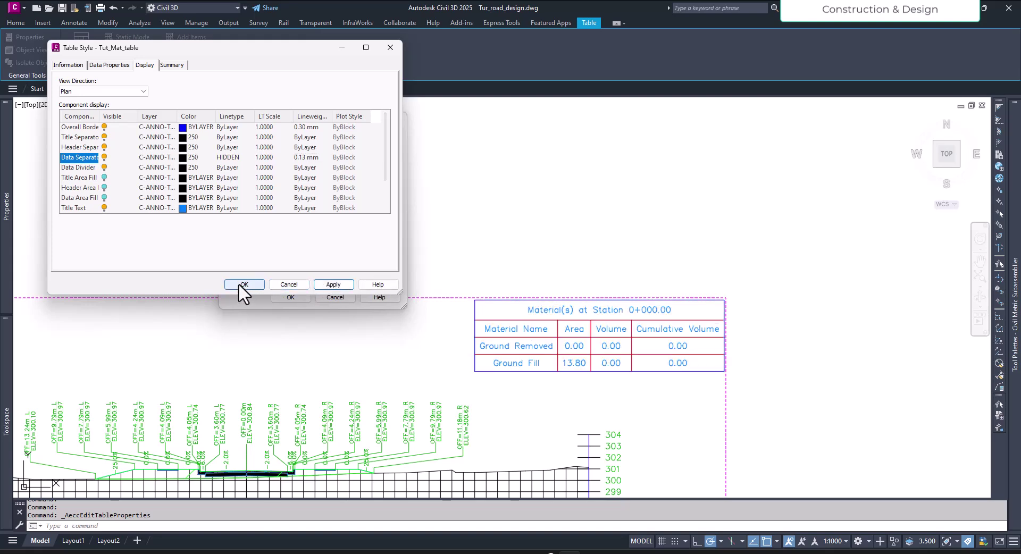
left_click(240, 283)
left_click(291, 297)
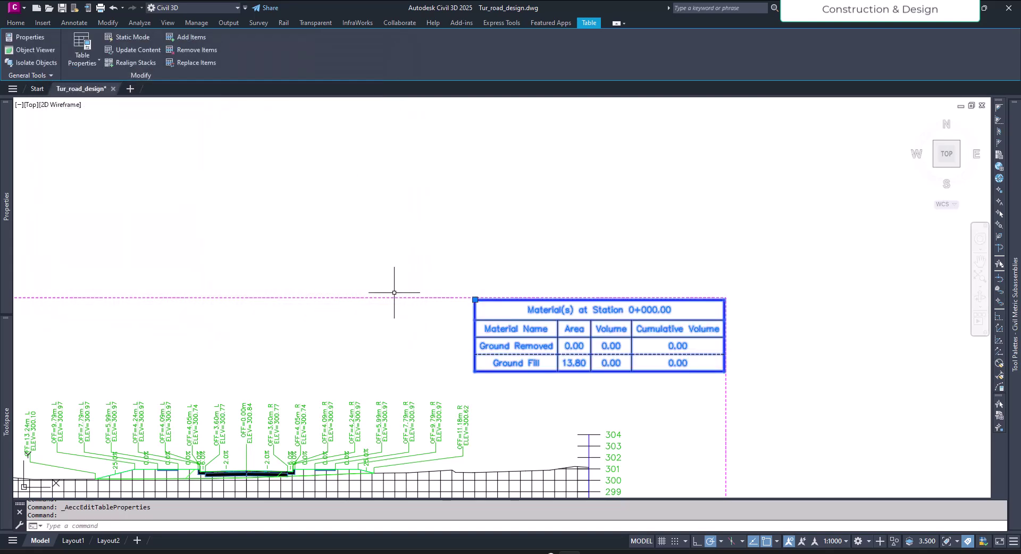
Examine the restyled material table at station 0+000.00 and check the neighbouring section views for tables.
scroll(646, 342, "up", 2)
key("Escape")
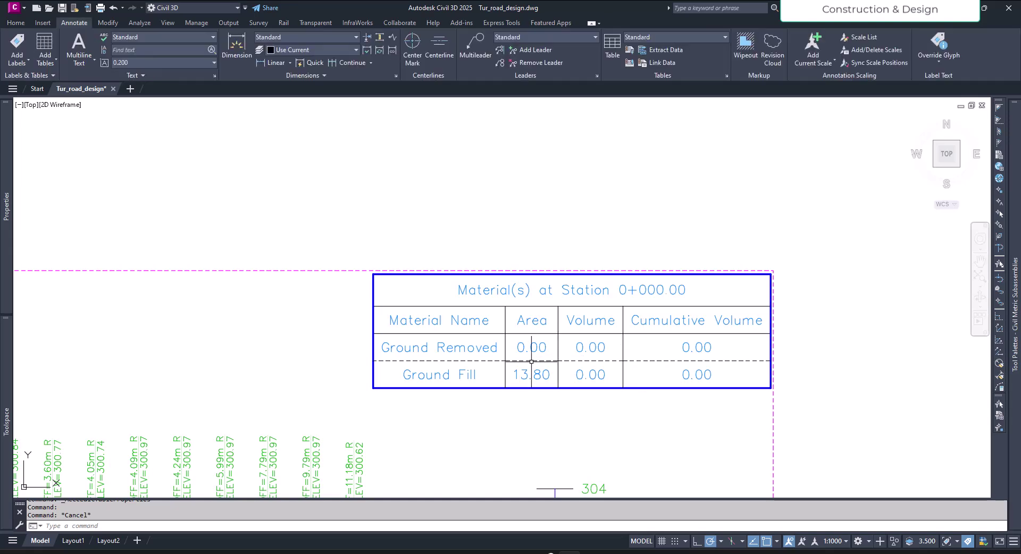
scroll(673, 394, "up", 2)
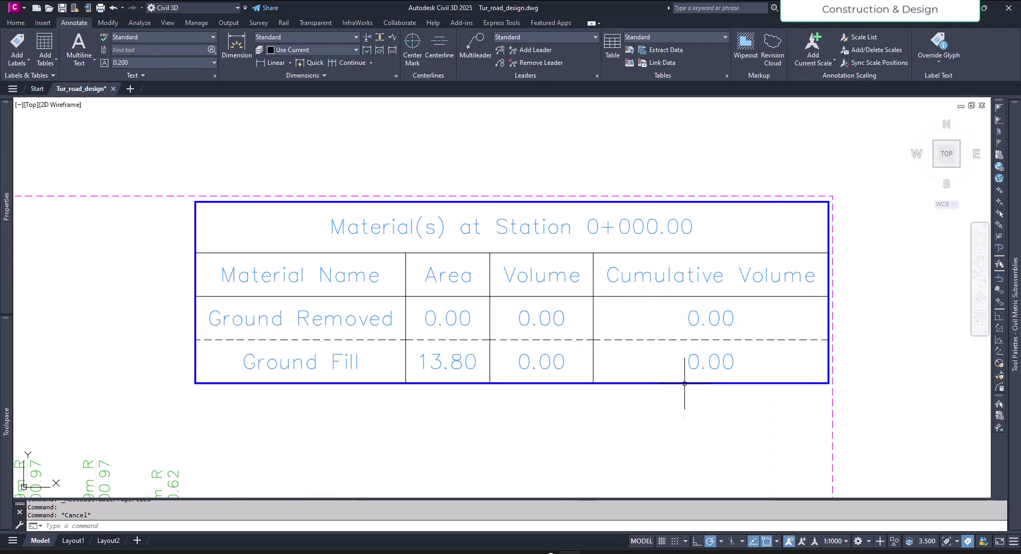
scroll(659, 343, "down", 2)
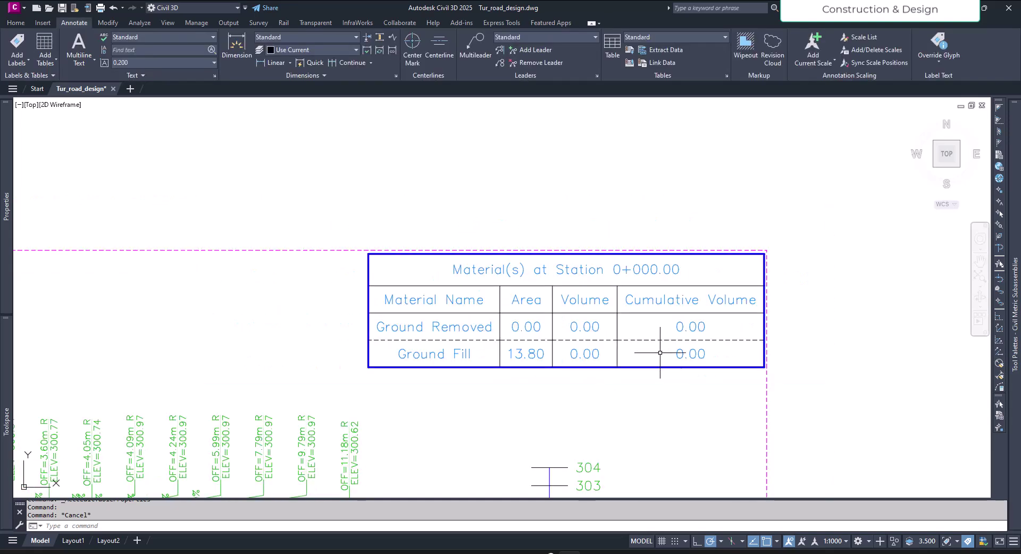
middle_click_drag(666, 381, 675, 326)
scroll(609, 251, "down", 6)
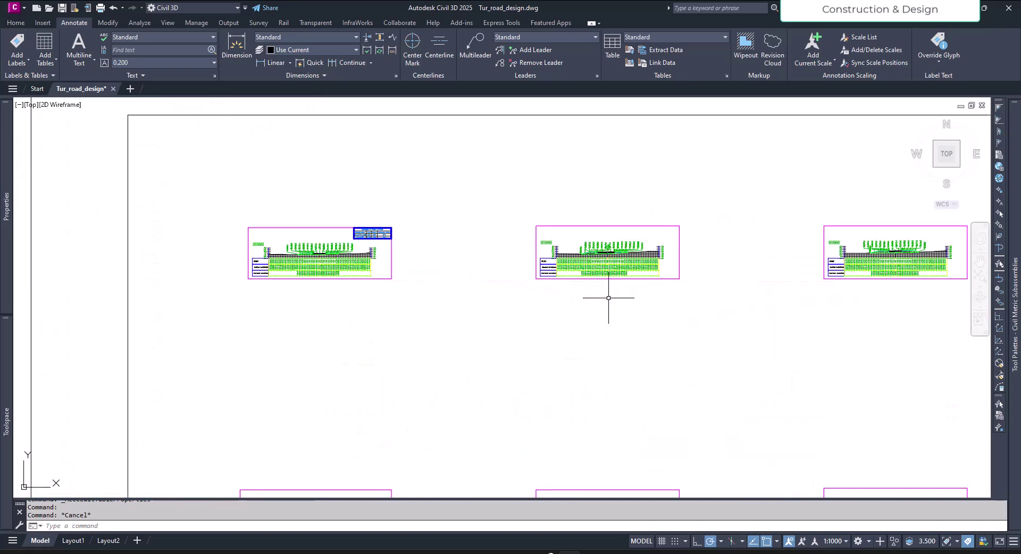
key("Escape")
scroll(372, 234, "up", 5)
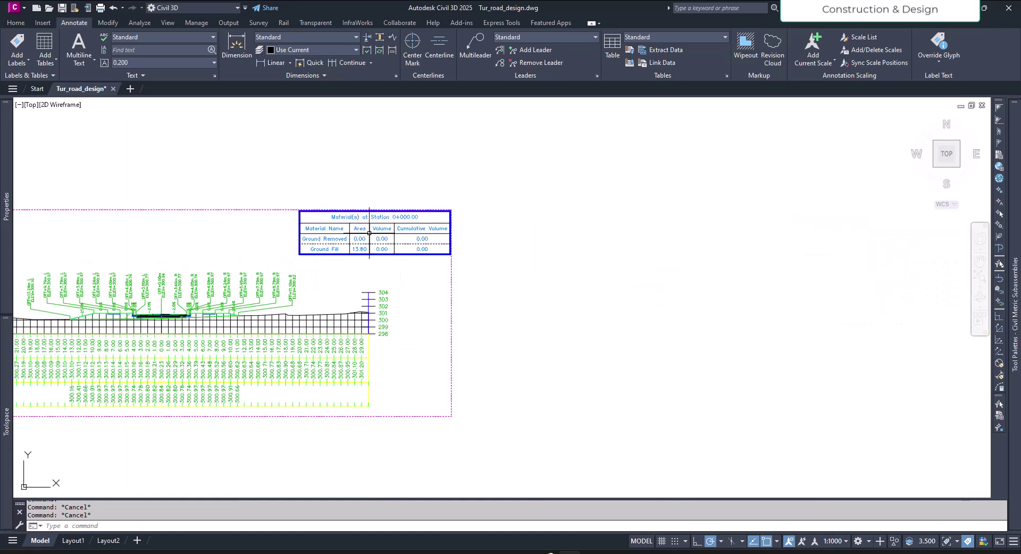
middle_click_drag(422, 275, 663, 276)
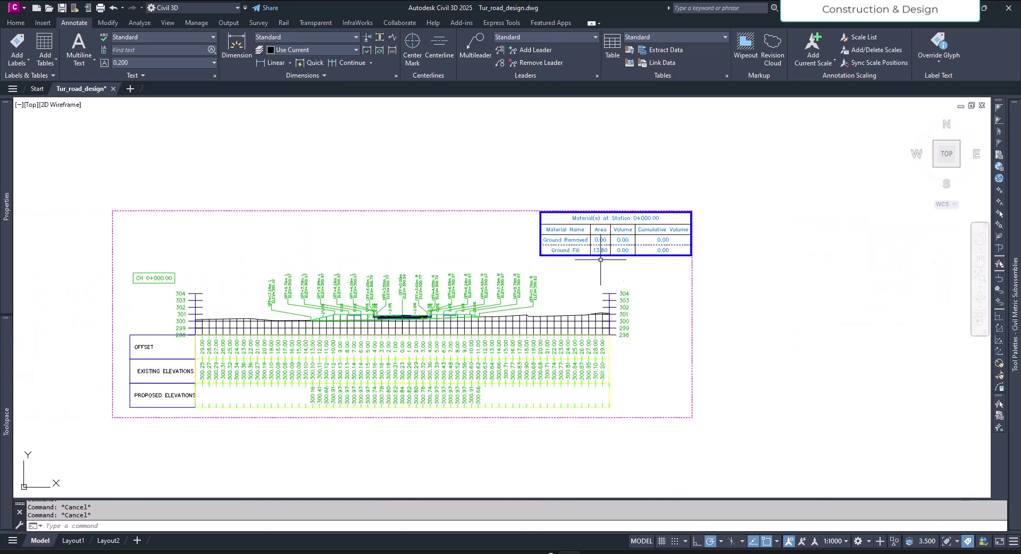
scroll(387, 288, "down", 8)
scroll(444, 291, "up", 4)
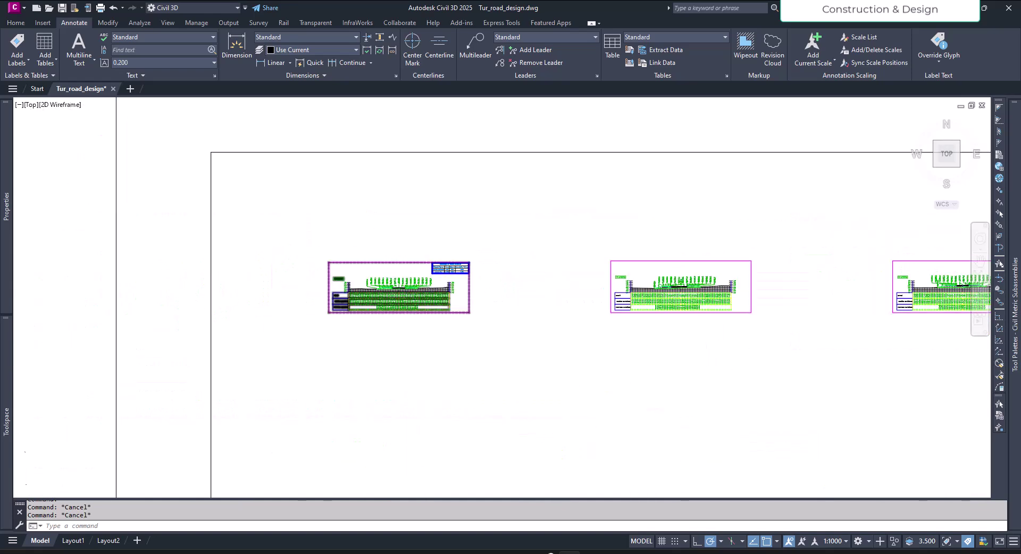
Open the volume table settings for the whole section view group from the first section view's group properties.
scroll(444, 292, "up", 6)
left_click(536, 264)
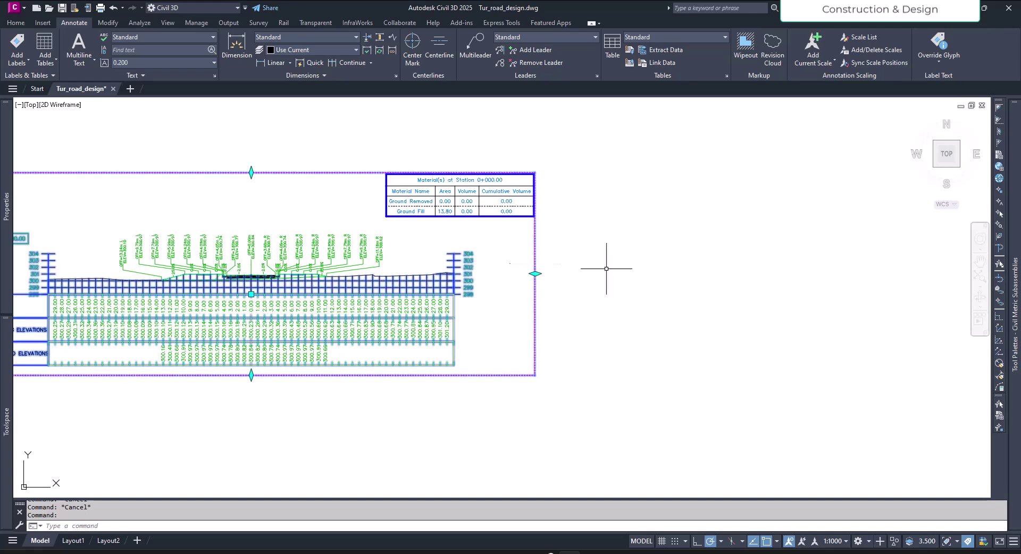
scroll(575, 326, "down", 5)
scroll(518, 301, "up", 3)
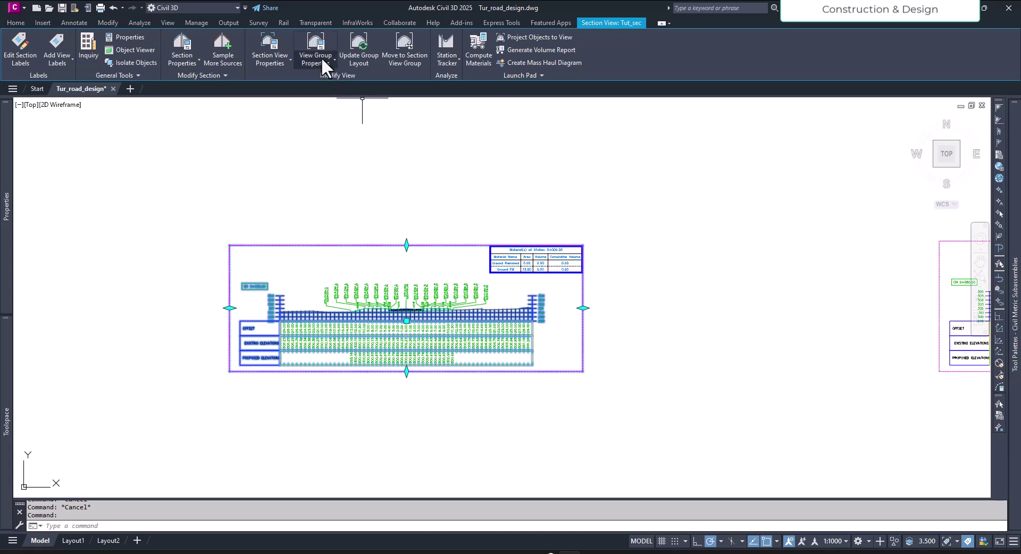
left_click(331, 41)
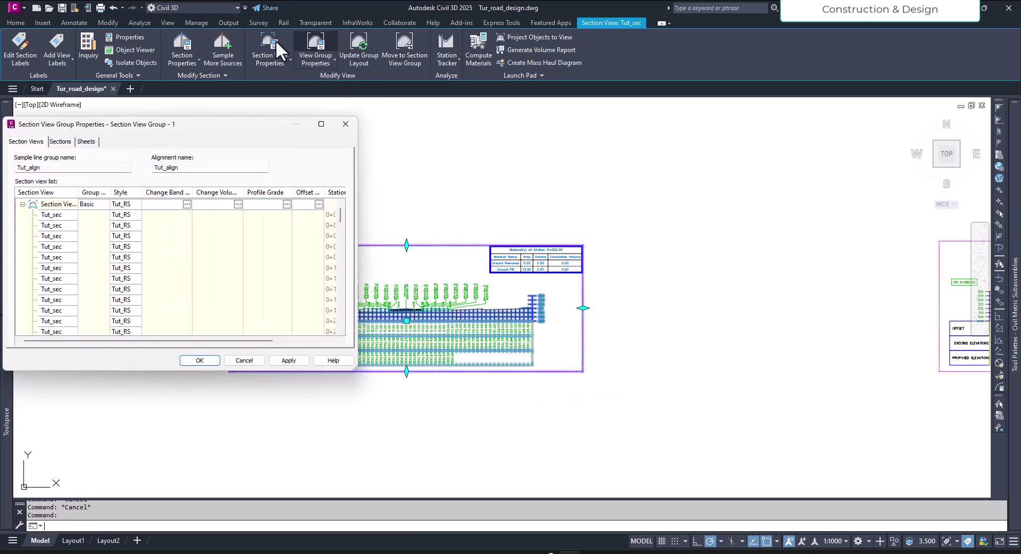
left_click_drag(256, 132, 337, 137)
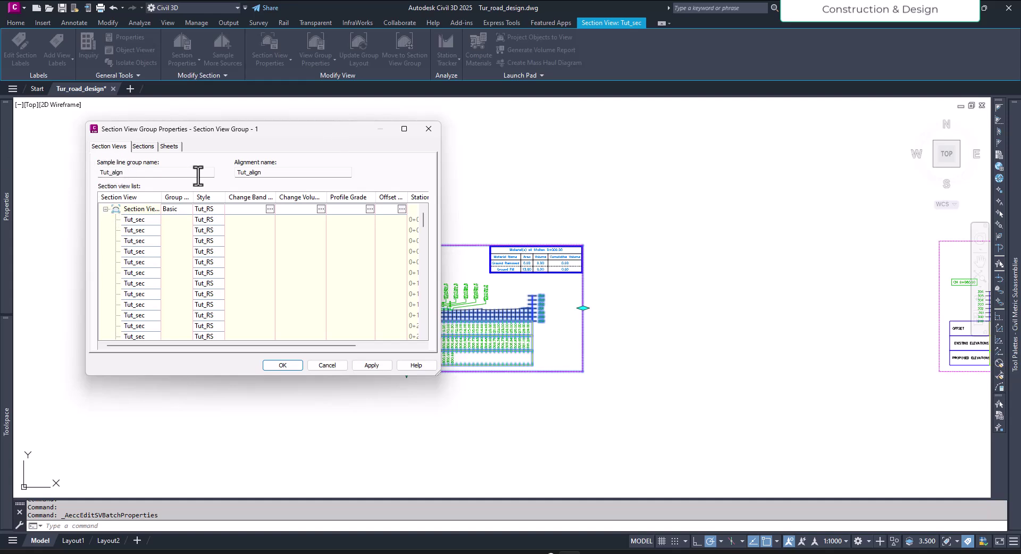
left_click_drag(325, 196, 346, 198)
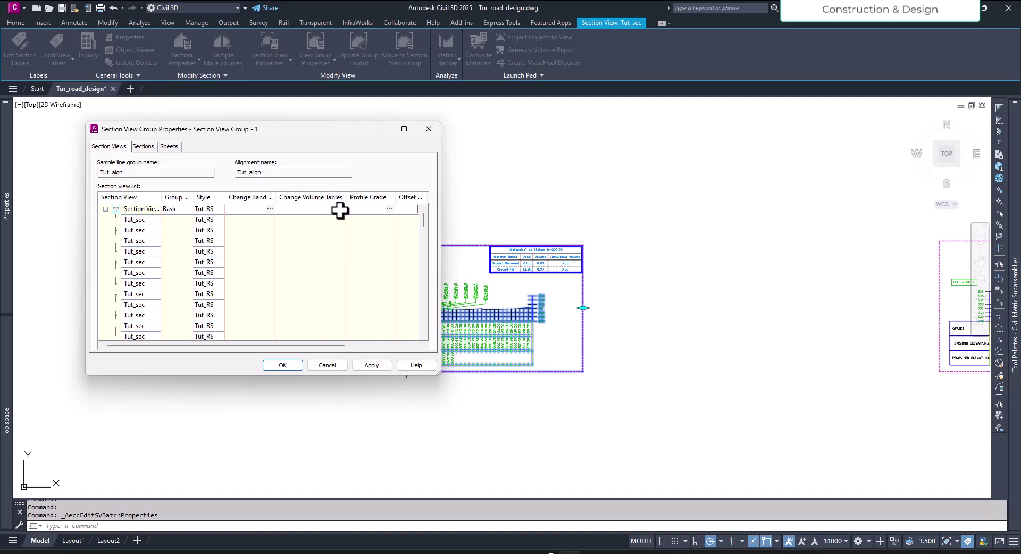
left_click(339, 210)
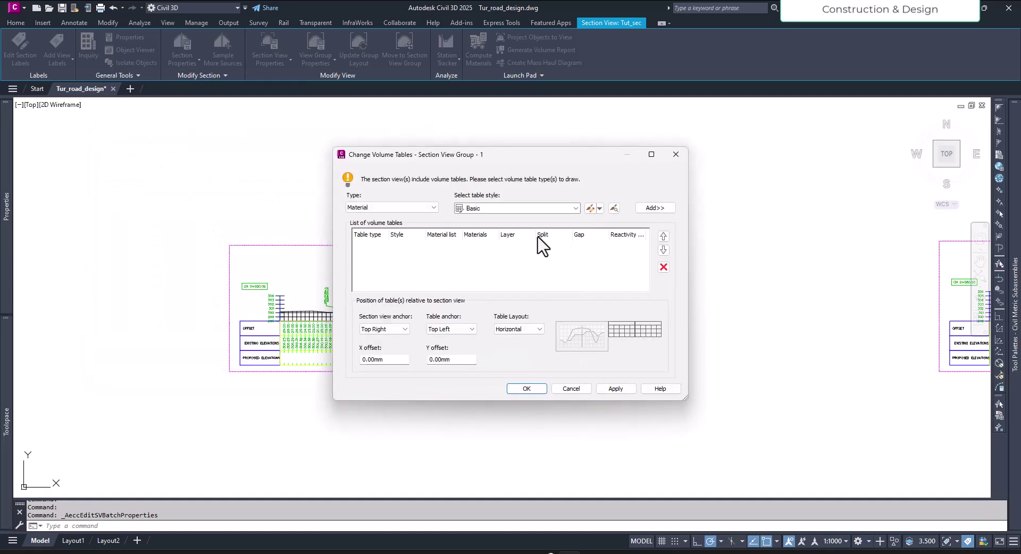
Add a Material volume table in the Tut_Mat_table style with the Ground Removed and Ground Fill materials to the group.
left_click(515, 209)
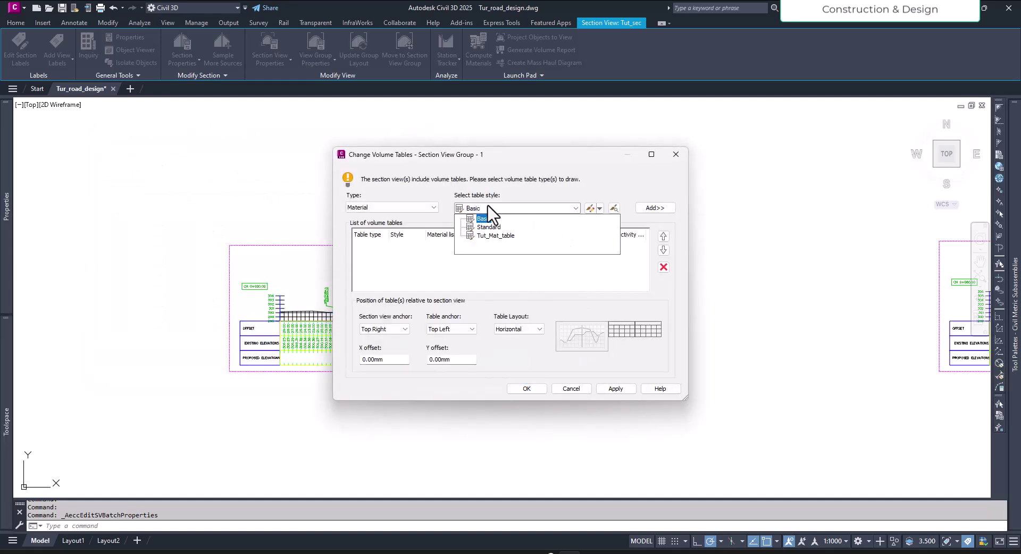
left_click(490, 205)
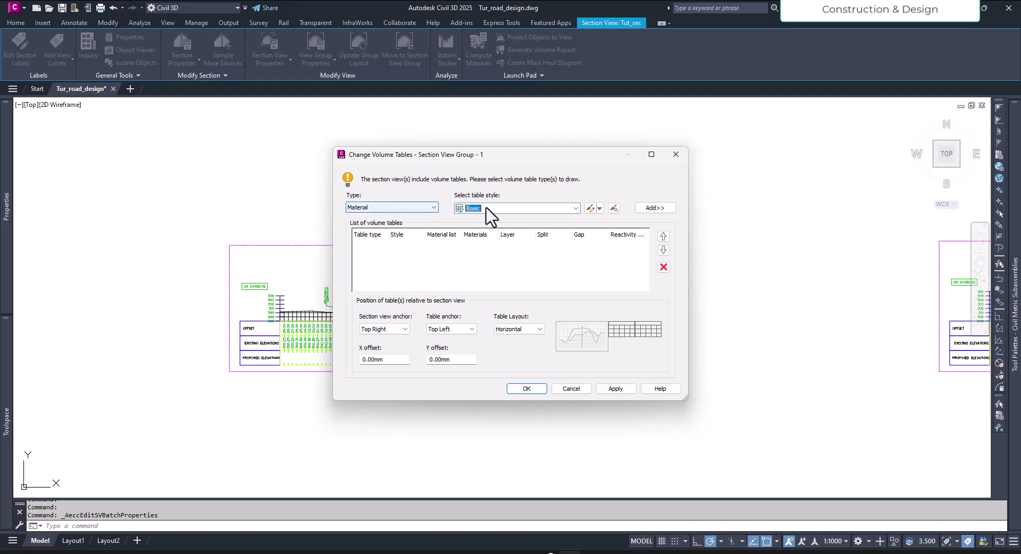
left_click(503, 207)
left_click(497, 236)
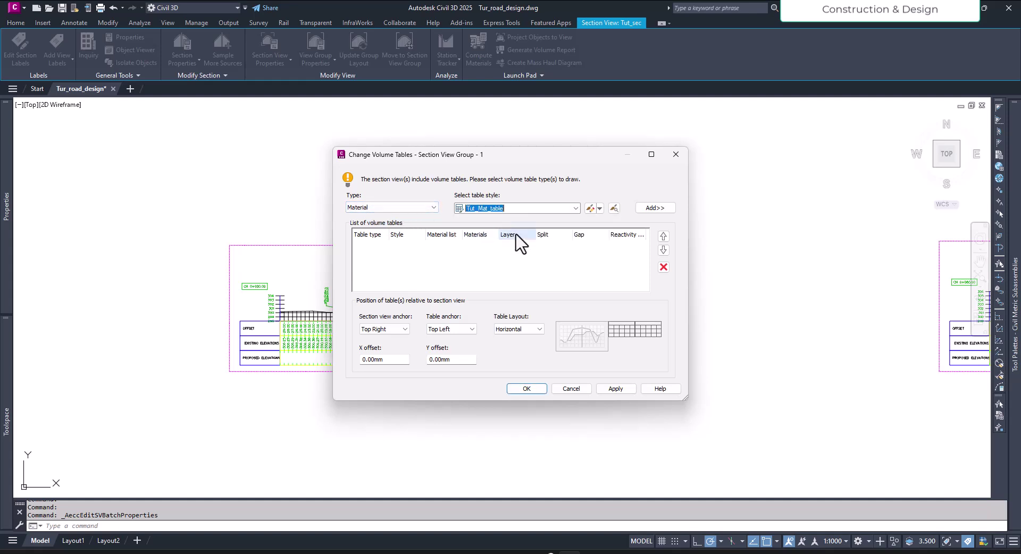
left_click(655, 208)
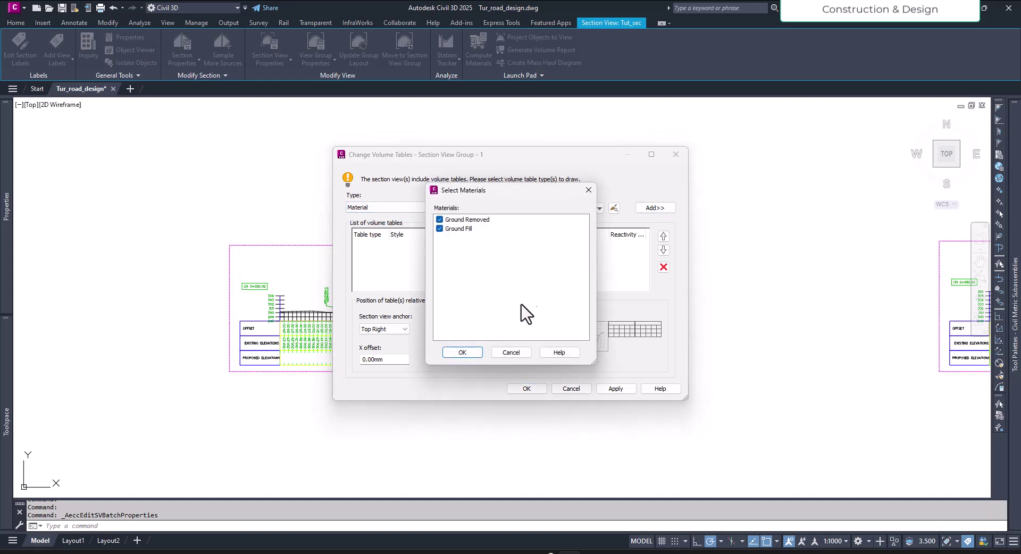
left_click(477, 351)
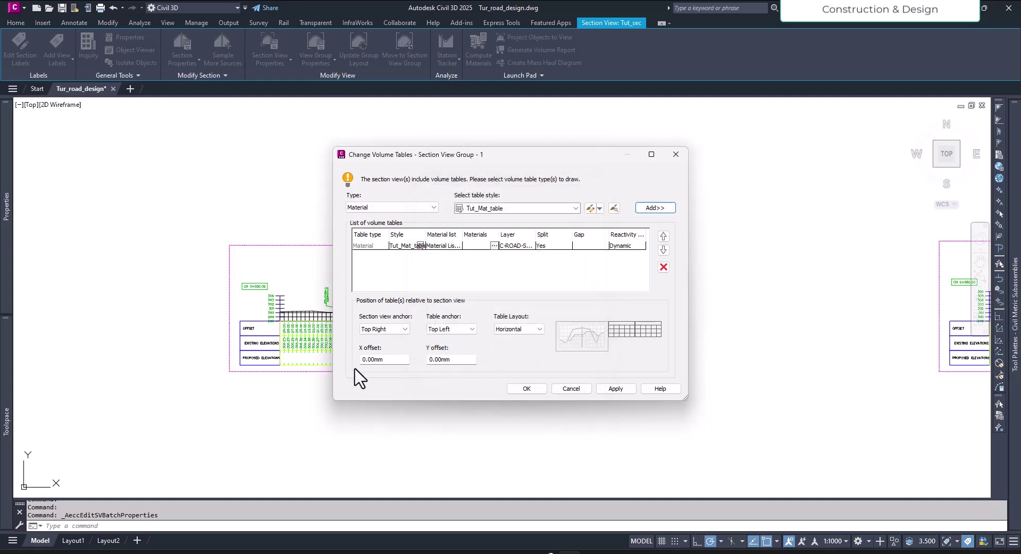
Set the volume tables' X offset to -10.00 mm and Y offset to 11.80 mm, and accept the section view group properties.
left_click(377, 360)
left_click_drag(374, 360, 357, 362)
left_click_drag(441, 361, 427, 361)
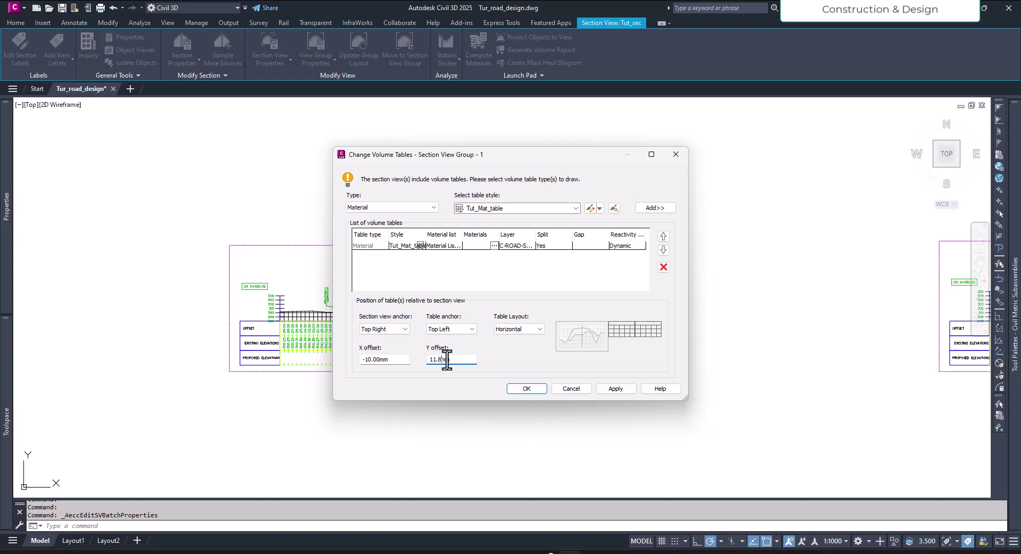
left_click(613, 389)
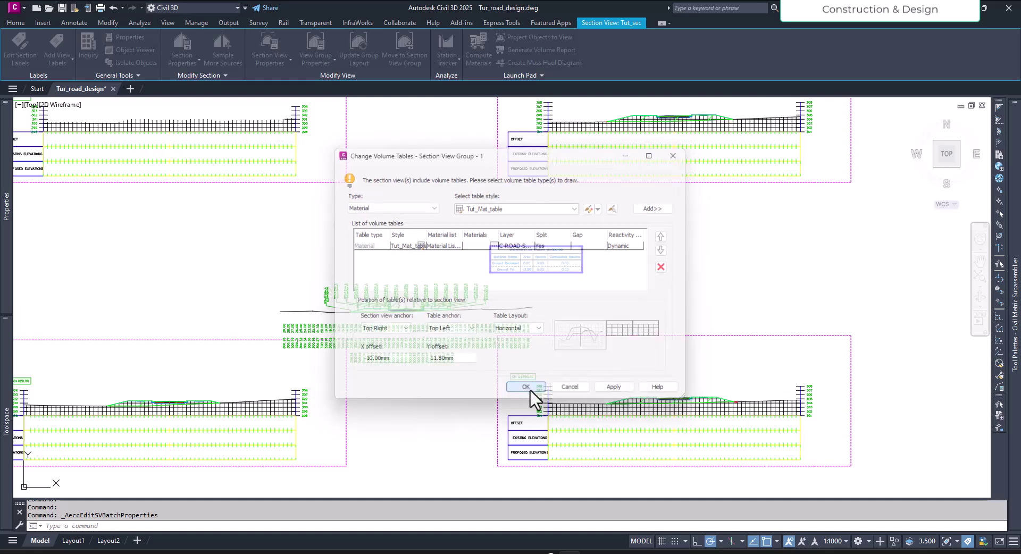
left_click(528, 388)
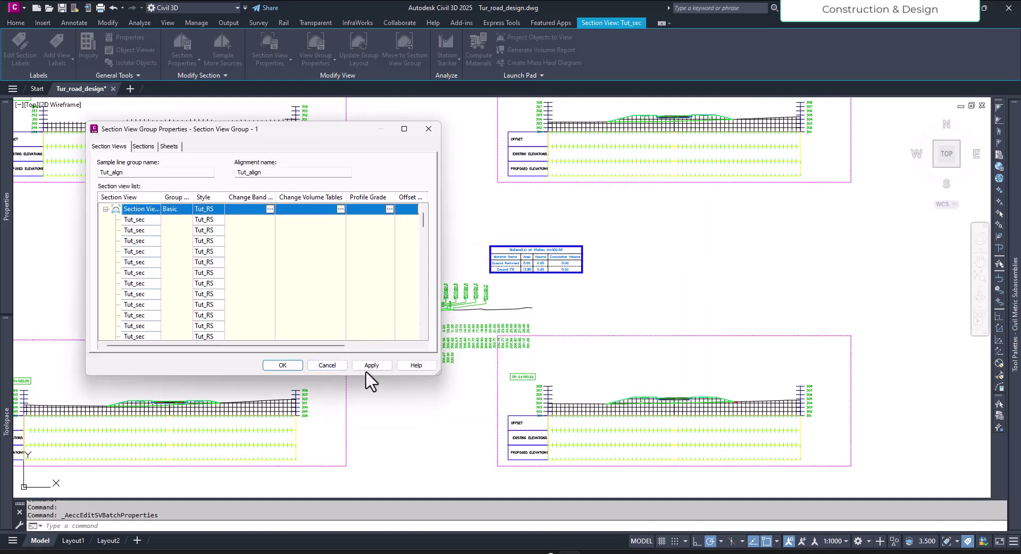
left_click(283, 366)
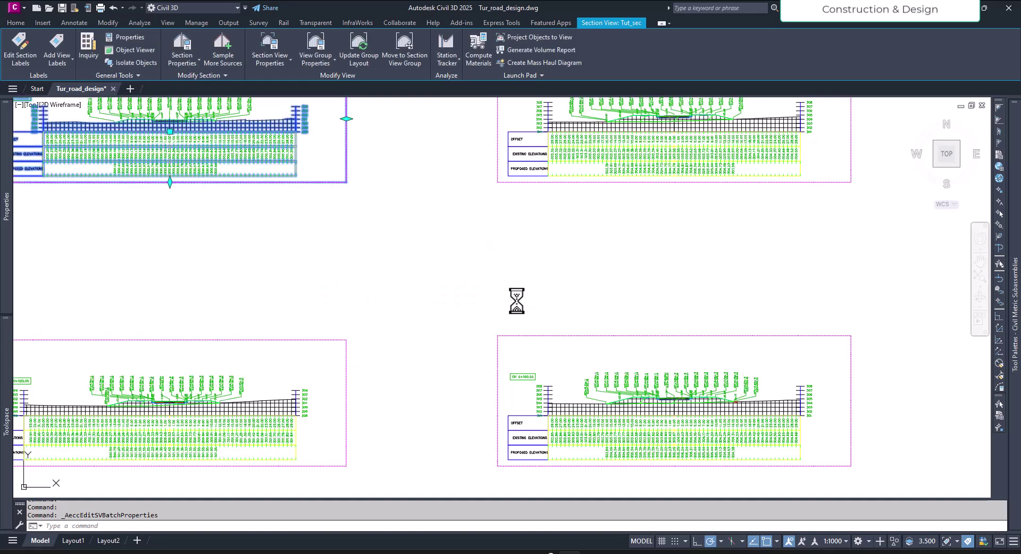
scroll(583, 346, "down", 8)
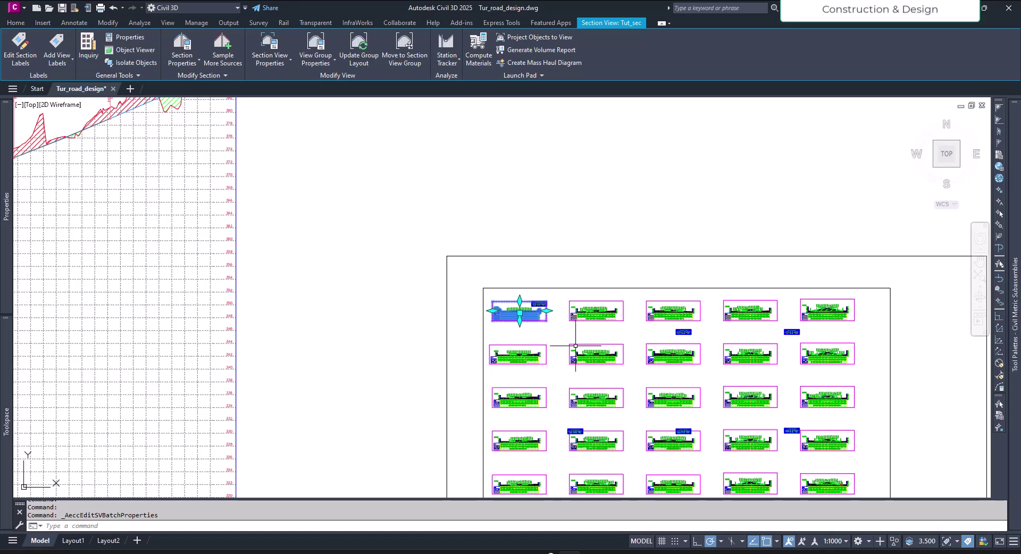
Check where the material volume tables are placed across the section views on the sheets.
key("Escape")
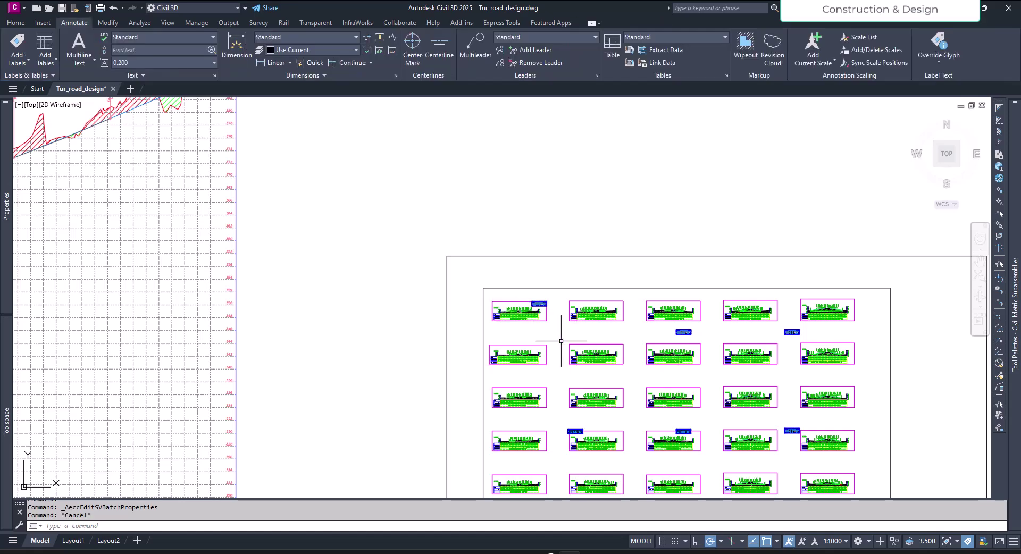
middle_click_drag(664, 351, 654, 336)
scroll(654, 336, "down", 2)
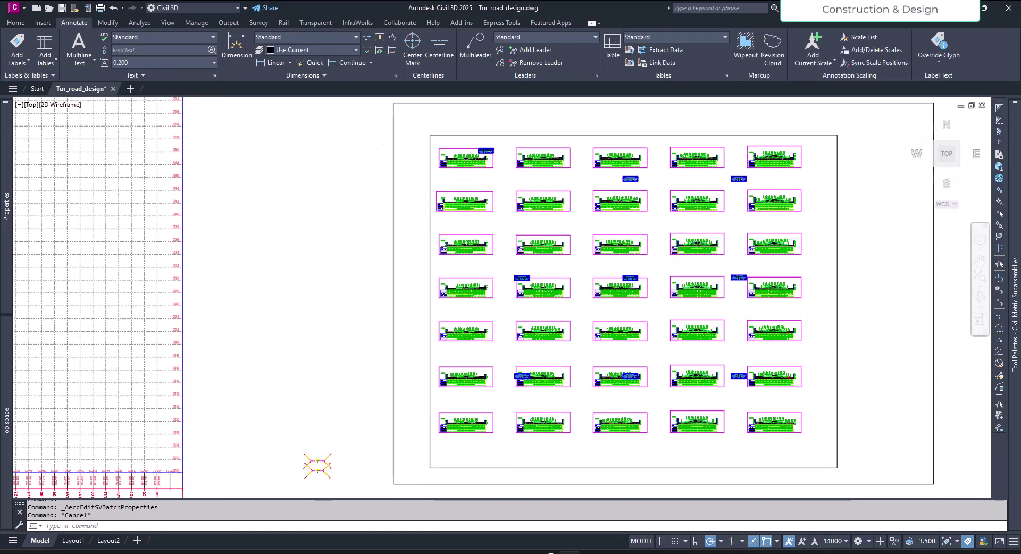
scroll(738, 387, "up", 5)
scroll(712, 428, "down", 8)
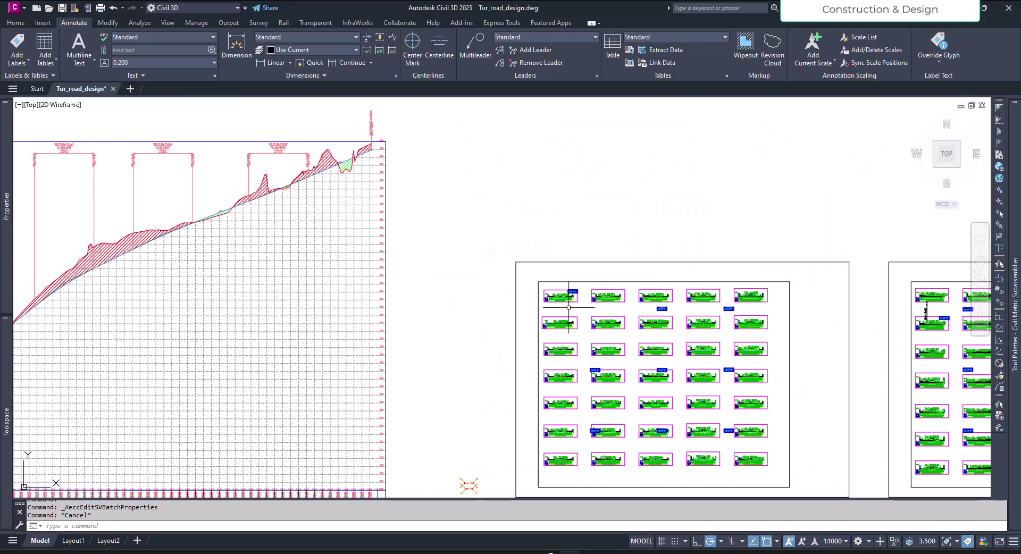
scroll(572, 309, "up", 8)
middle_click_drag(615, 262, 564, 326)
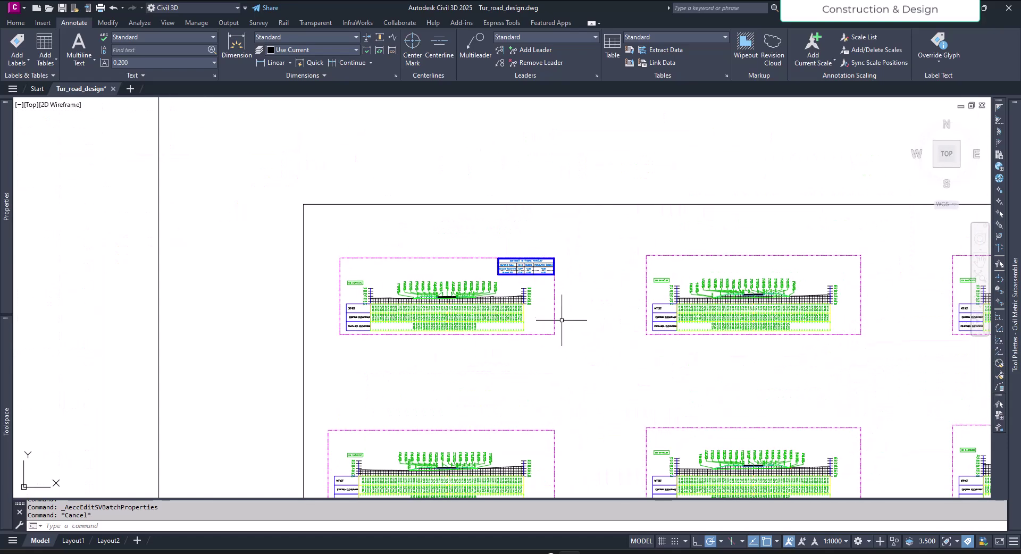
Update the layout of the section view group from its first section view and clear the selection.
left_click(556, 301)
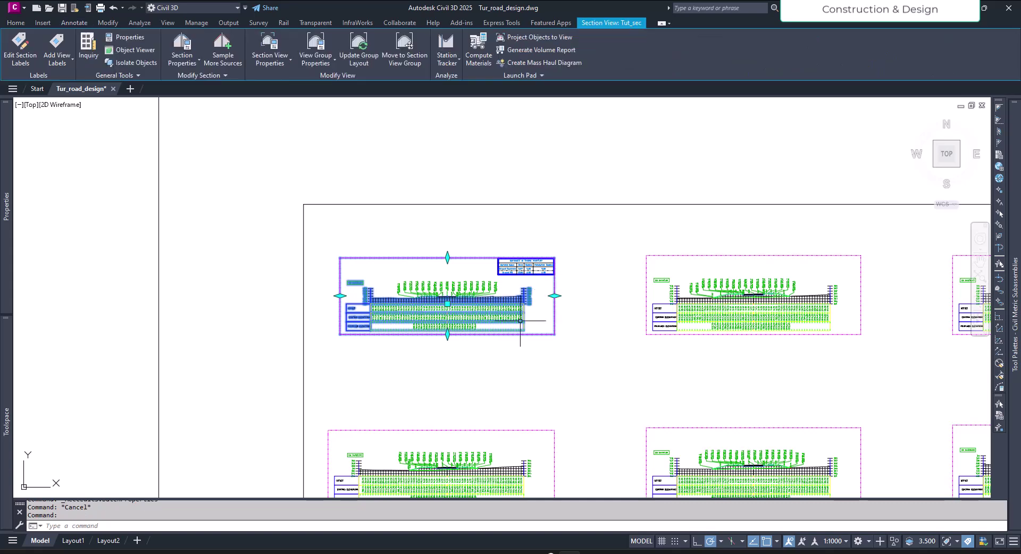
middle_click_drag(581, 353, 533, 349)
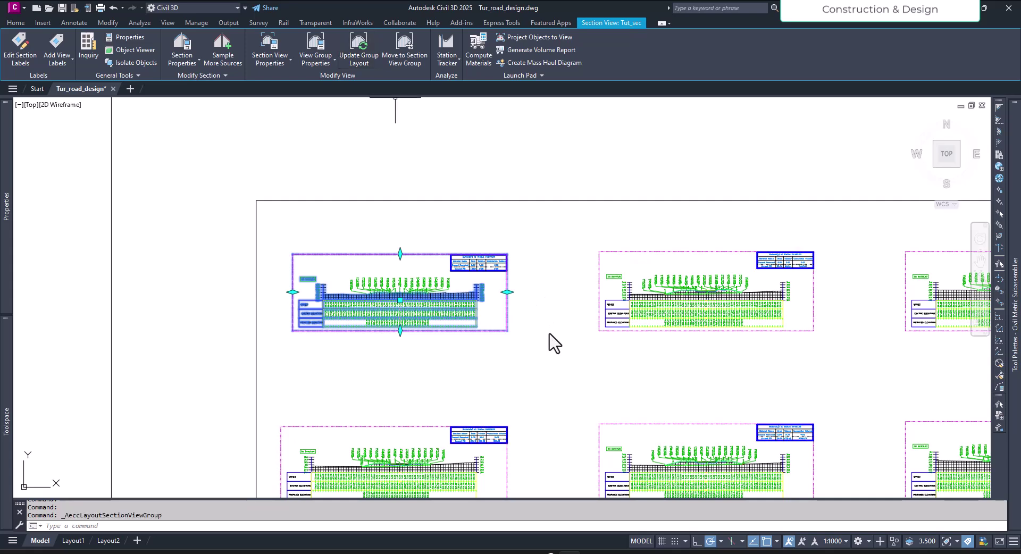
left_click(545, 317)
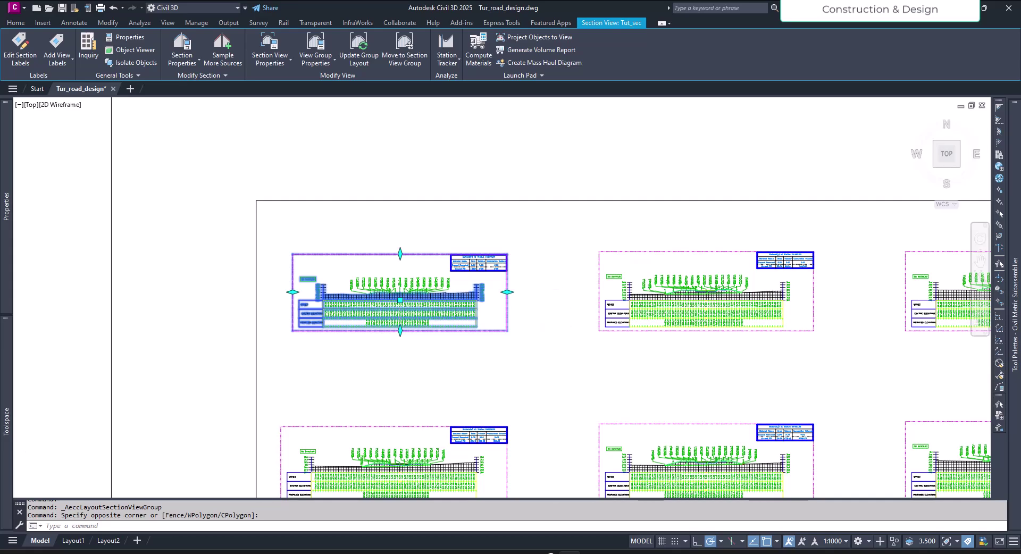
key("Escape")
Inspect the rearranged section views and examine the material table at station 0+600.00 up close.
scroll(429, 460, "down", 5)
scroll(707, 324, "up", 8)
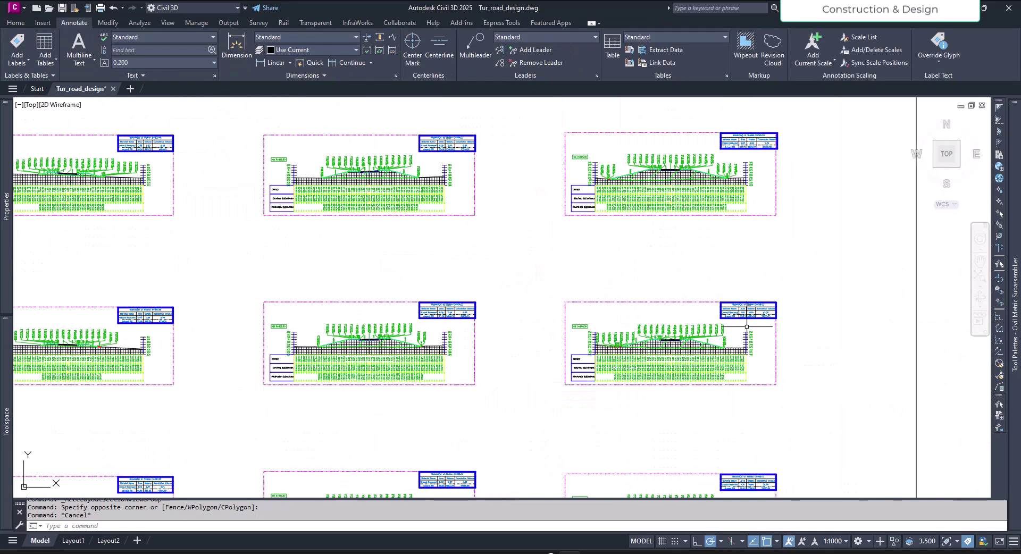
mouse_move(788, 356)
middle_mouse_down()
mouse_move(681, 309)
mouse_move(702, 305)
middle_mouse_up()
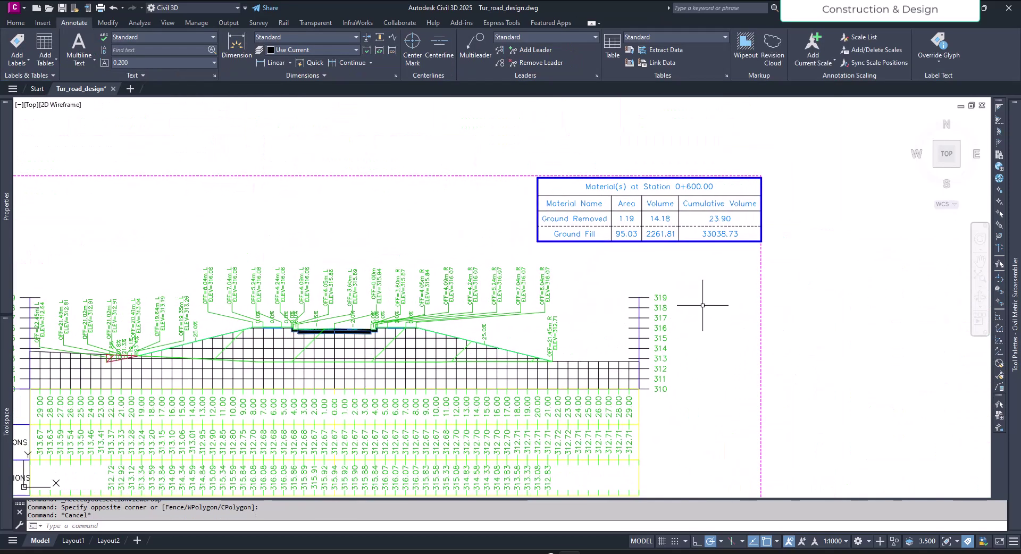
scroll(694, 321, "down", 6)
scroll(678, 305, "up", 6)
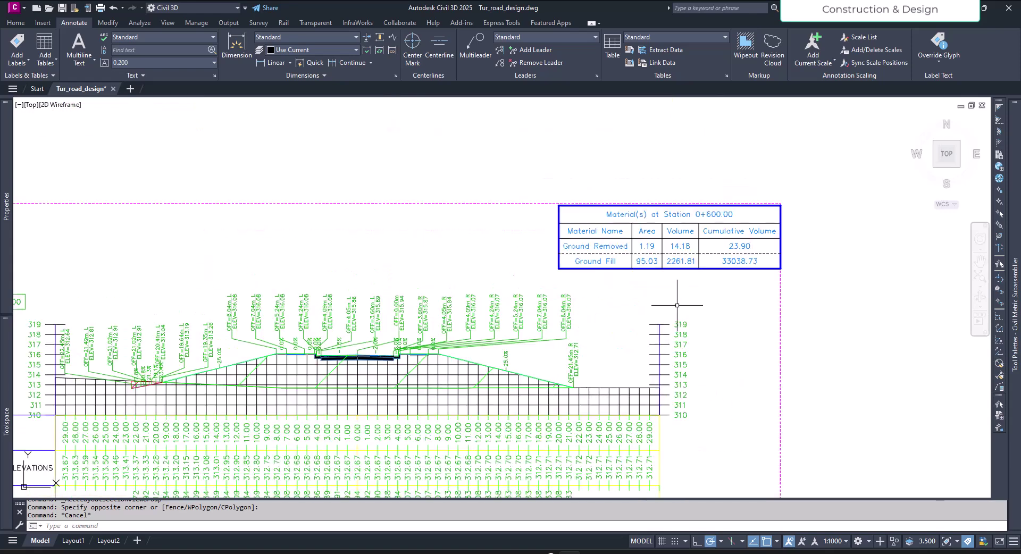
middle_click_drag(725, 283, 694, 289)
scroll(664, 226, "up", 4)
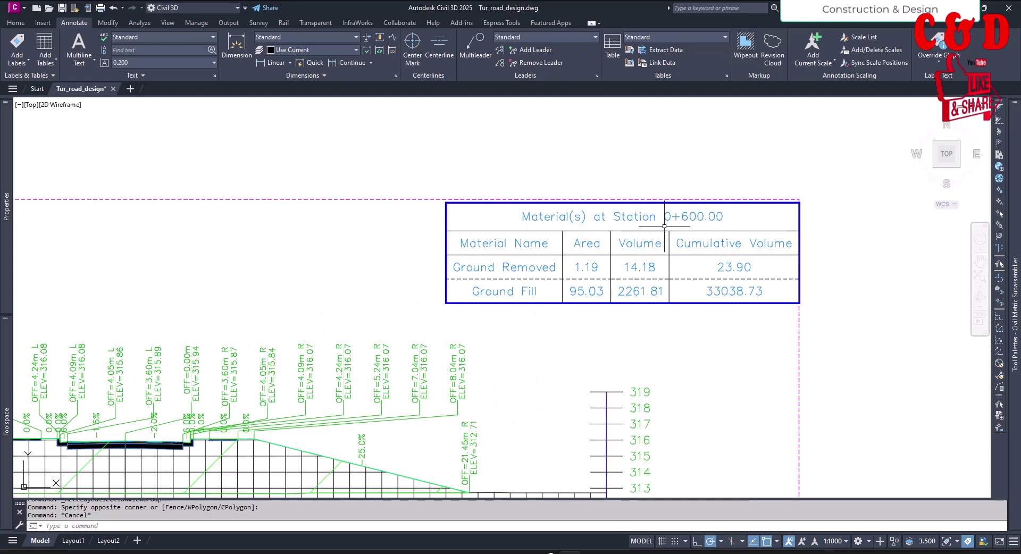
Check table placement across the sheets and examine the section view at station 1+380.00.
scroll(687, 234, "down", 10)
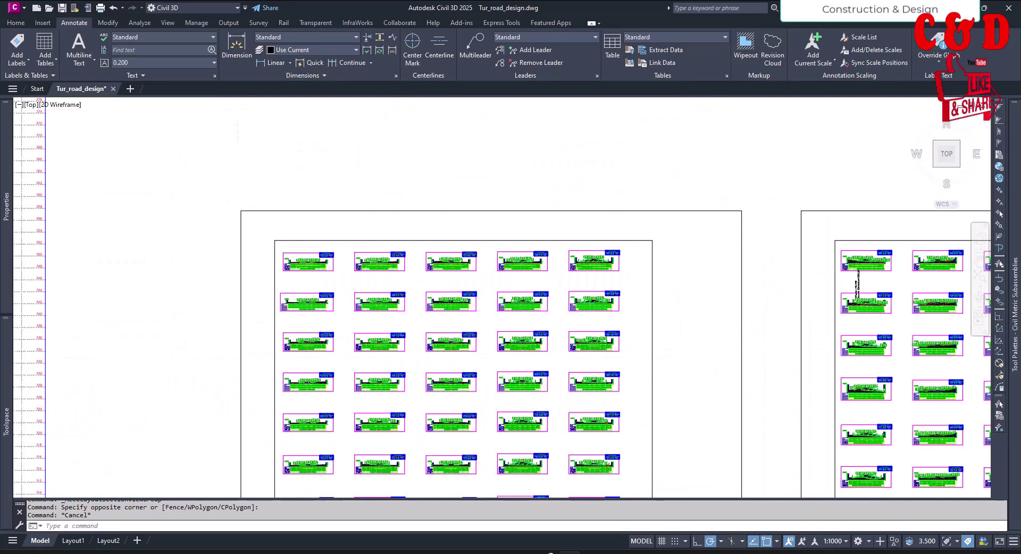
scroll(821, 422, "up", 12)
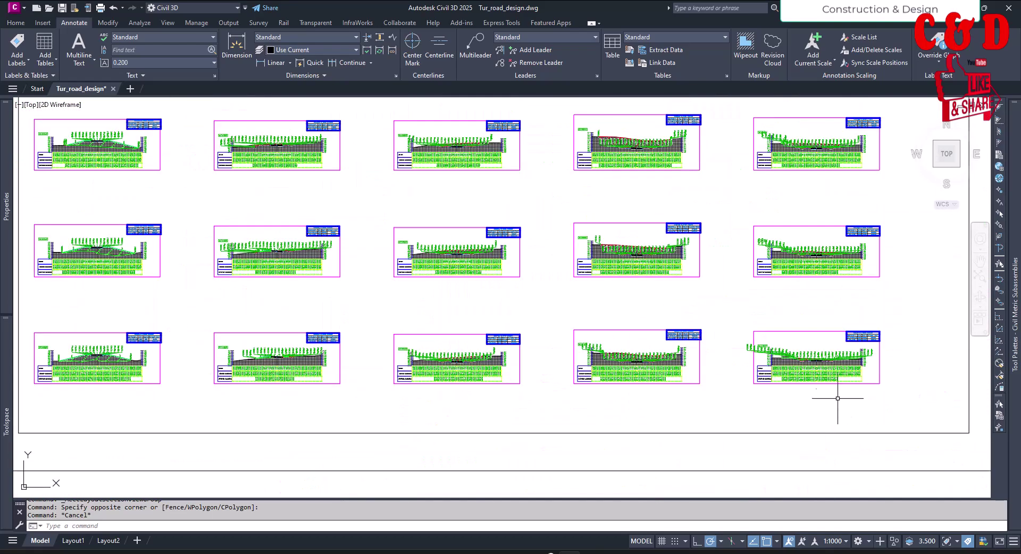
middle_click_drag(803, 380, 790, 381)
scroll(791, 381, "down", 8)
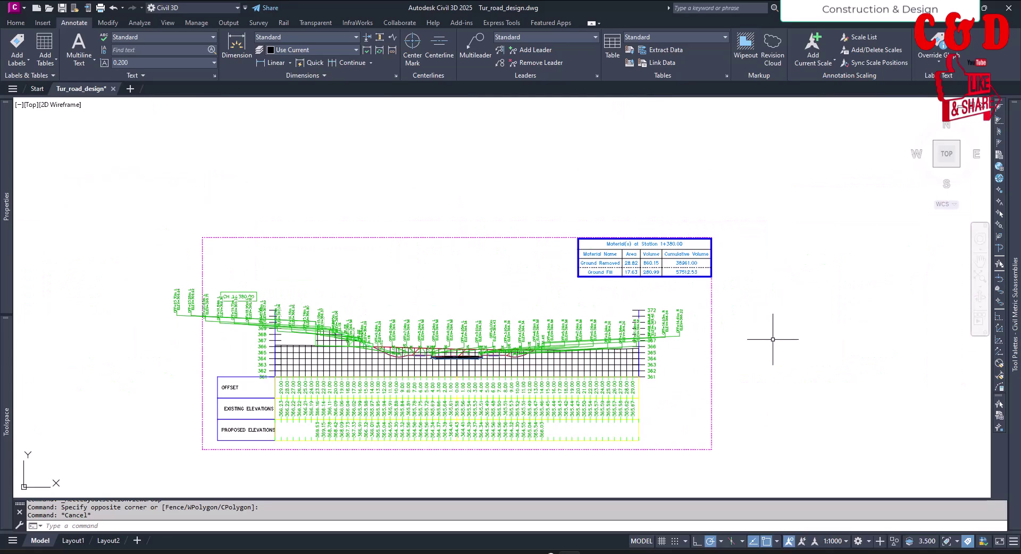
Examine the road cross-section, its offset and elevation labels, and its cut and fill areas up close.
middle_click_drag(474, 315, 741, 350)
scroll(741, 350, "down", 8)
scroll(693, 356, "up", 8)
scroll(693, 356, "up", 8)
middle_click_drag(610, 296, 613, 423)
scroll(606, 379, "down", 8)
scroll(610, 394, "up", 8)
scroll(613, 423, "up", 8)
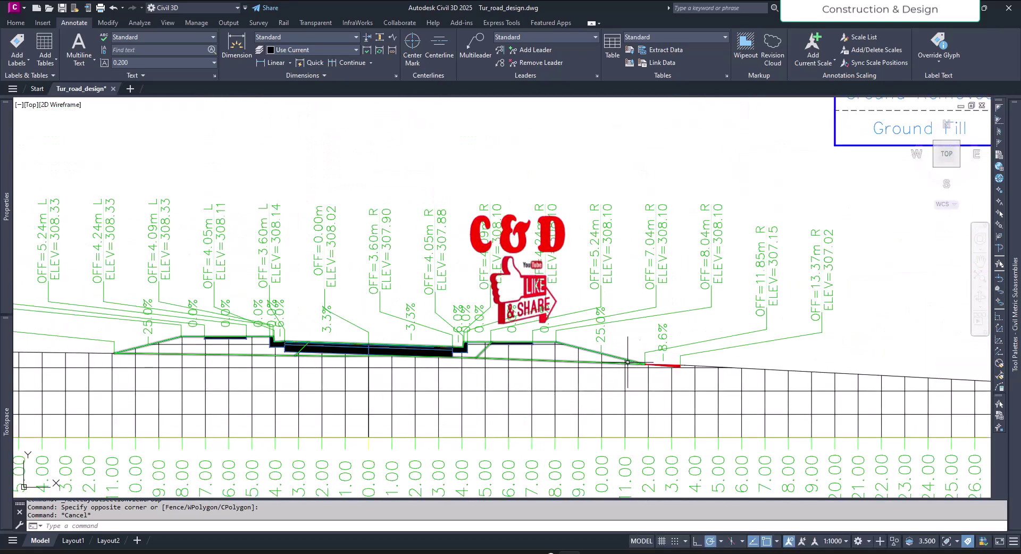